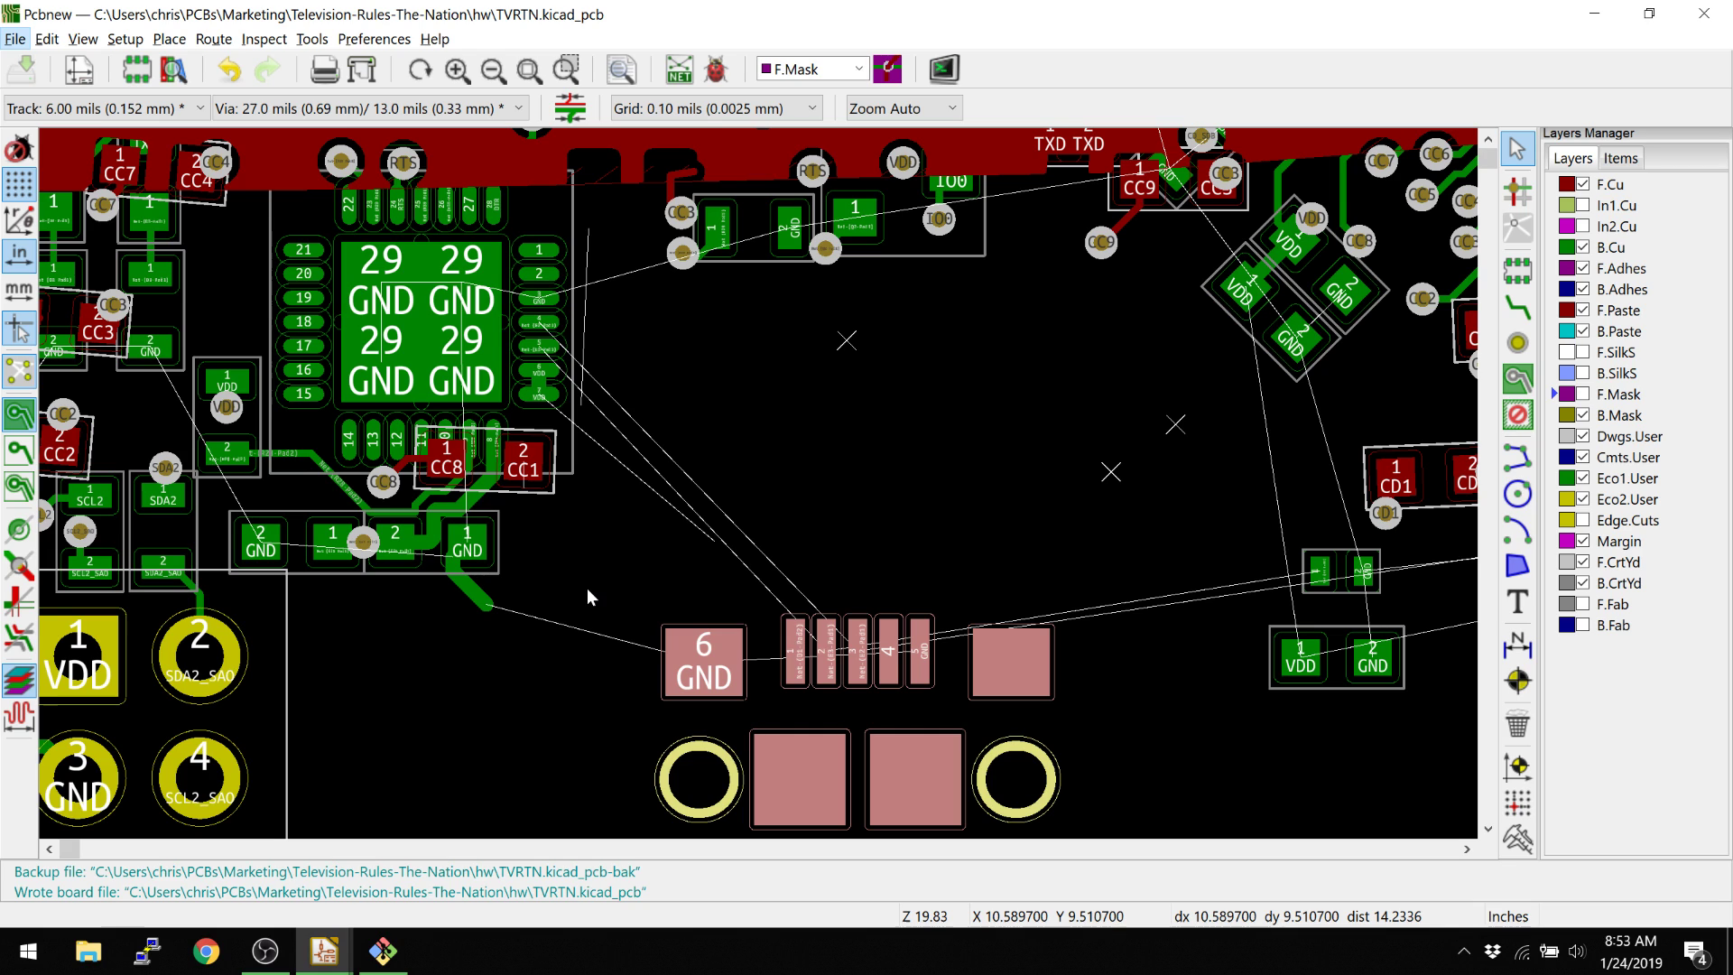
click(727, 516)
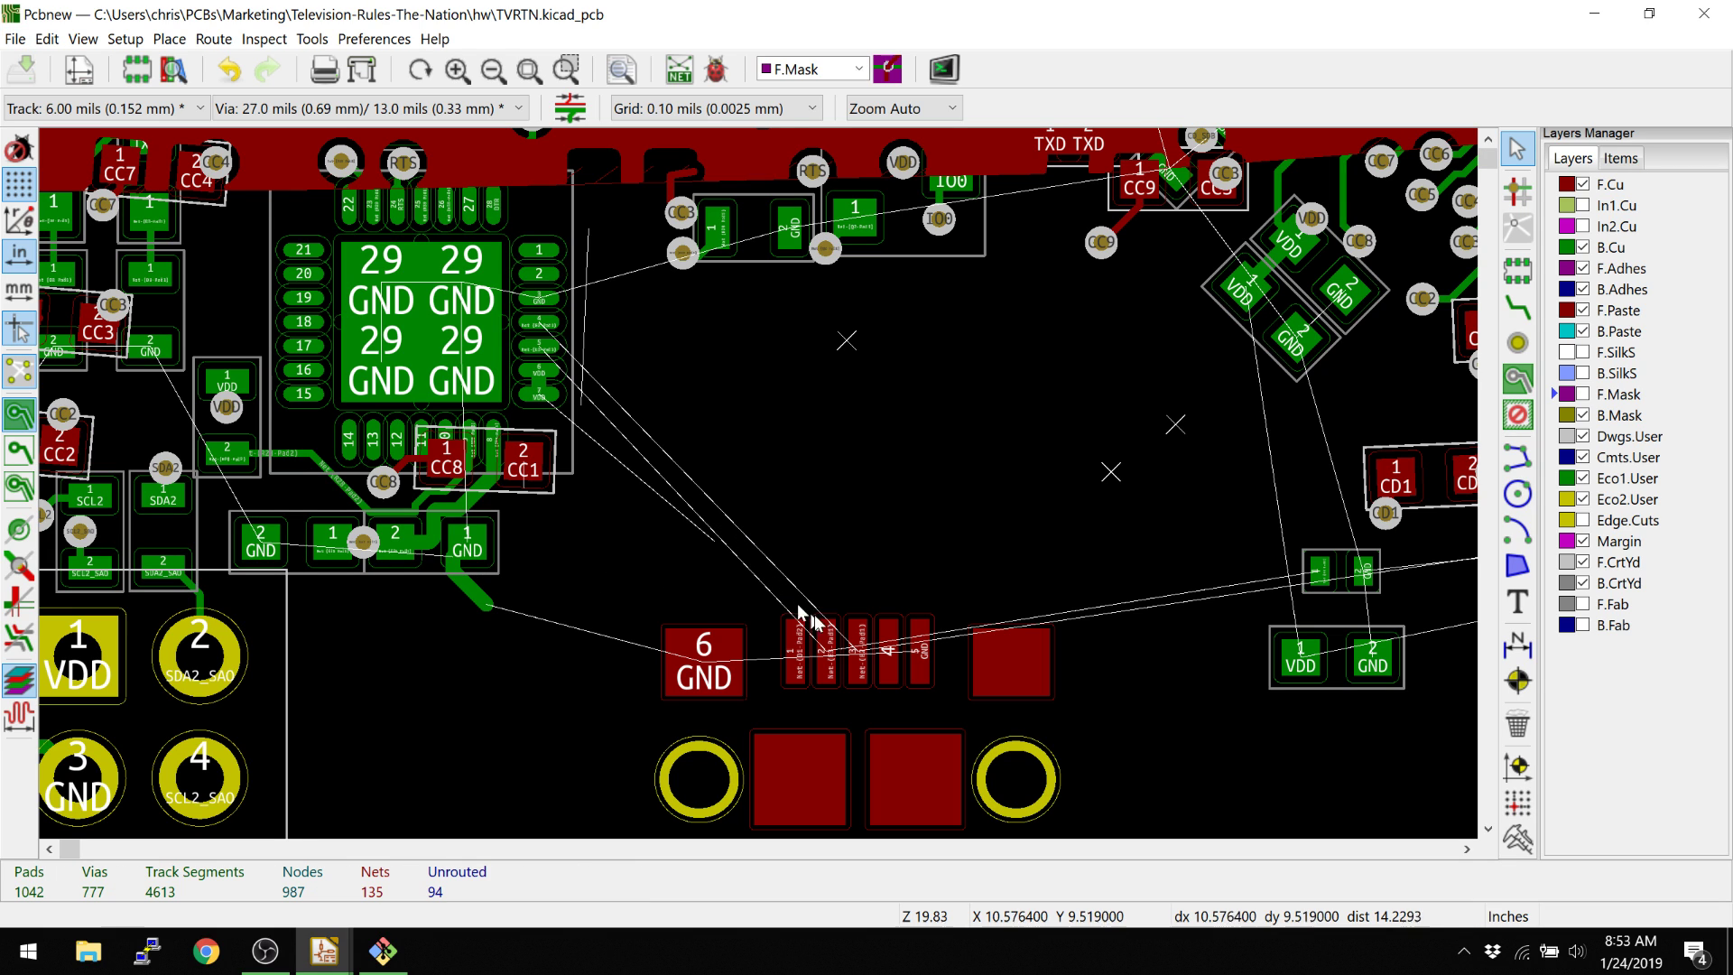
scroll(740, 513, down, 2)
scroll(758, 484, up, 4)
scroll(839, 571, down, 1)
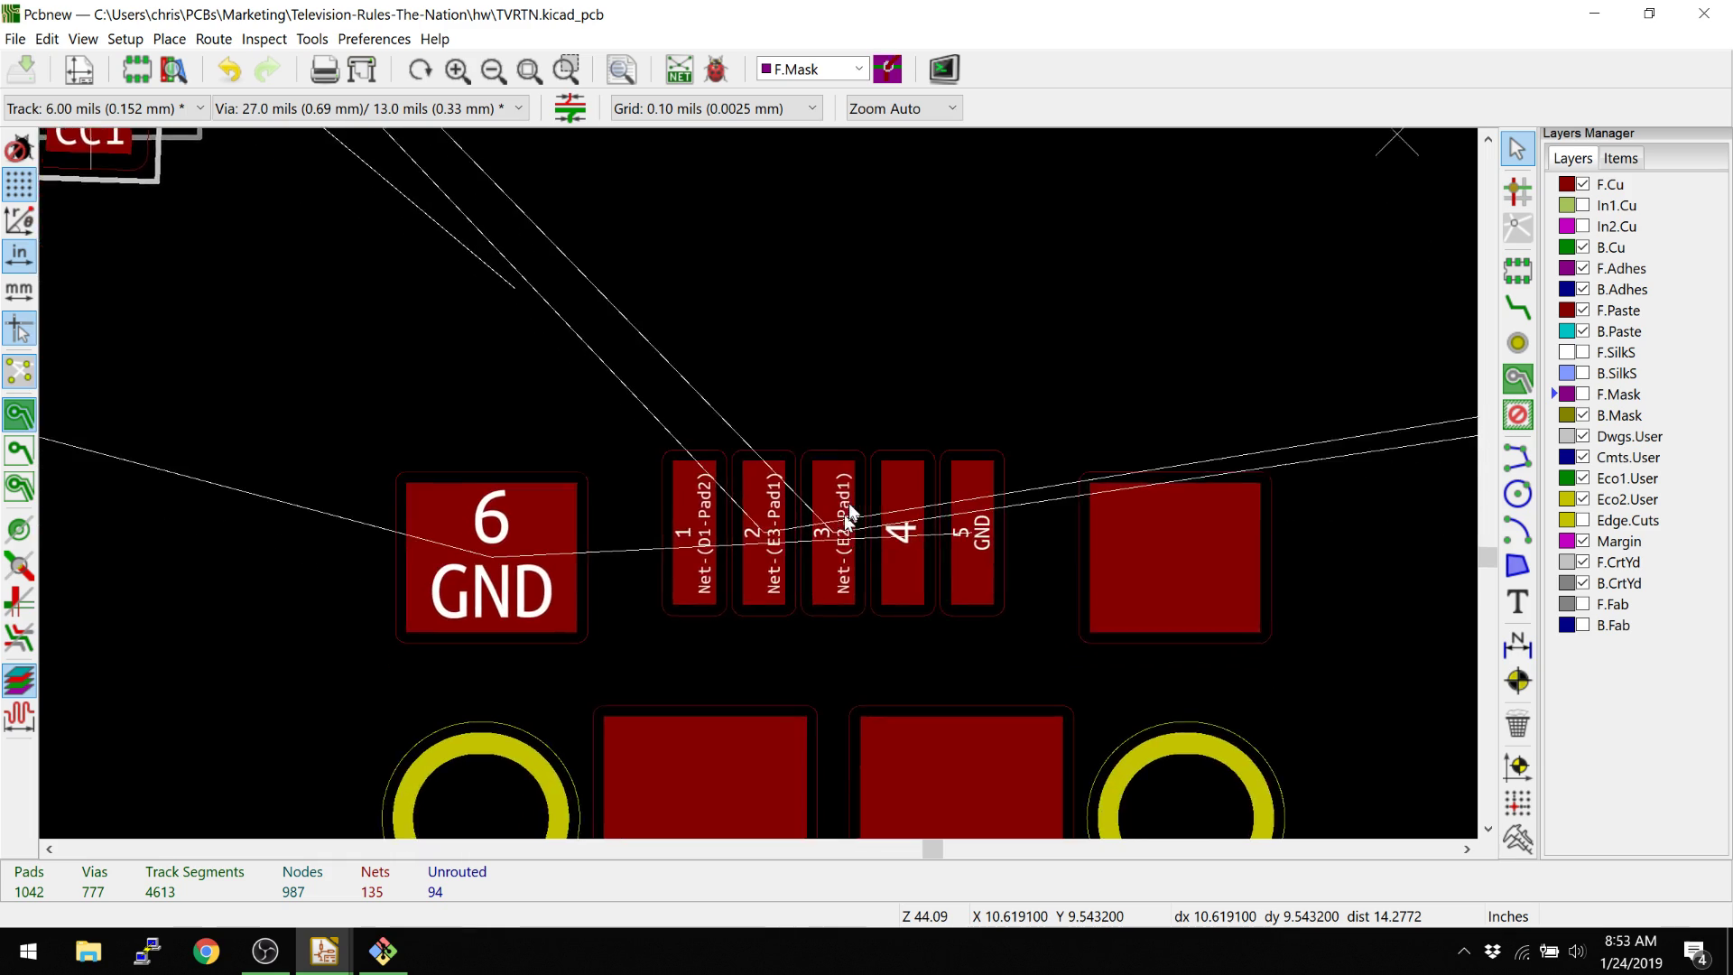
shift+scroll(892, 528, up, 5)
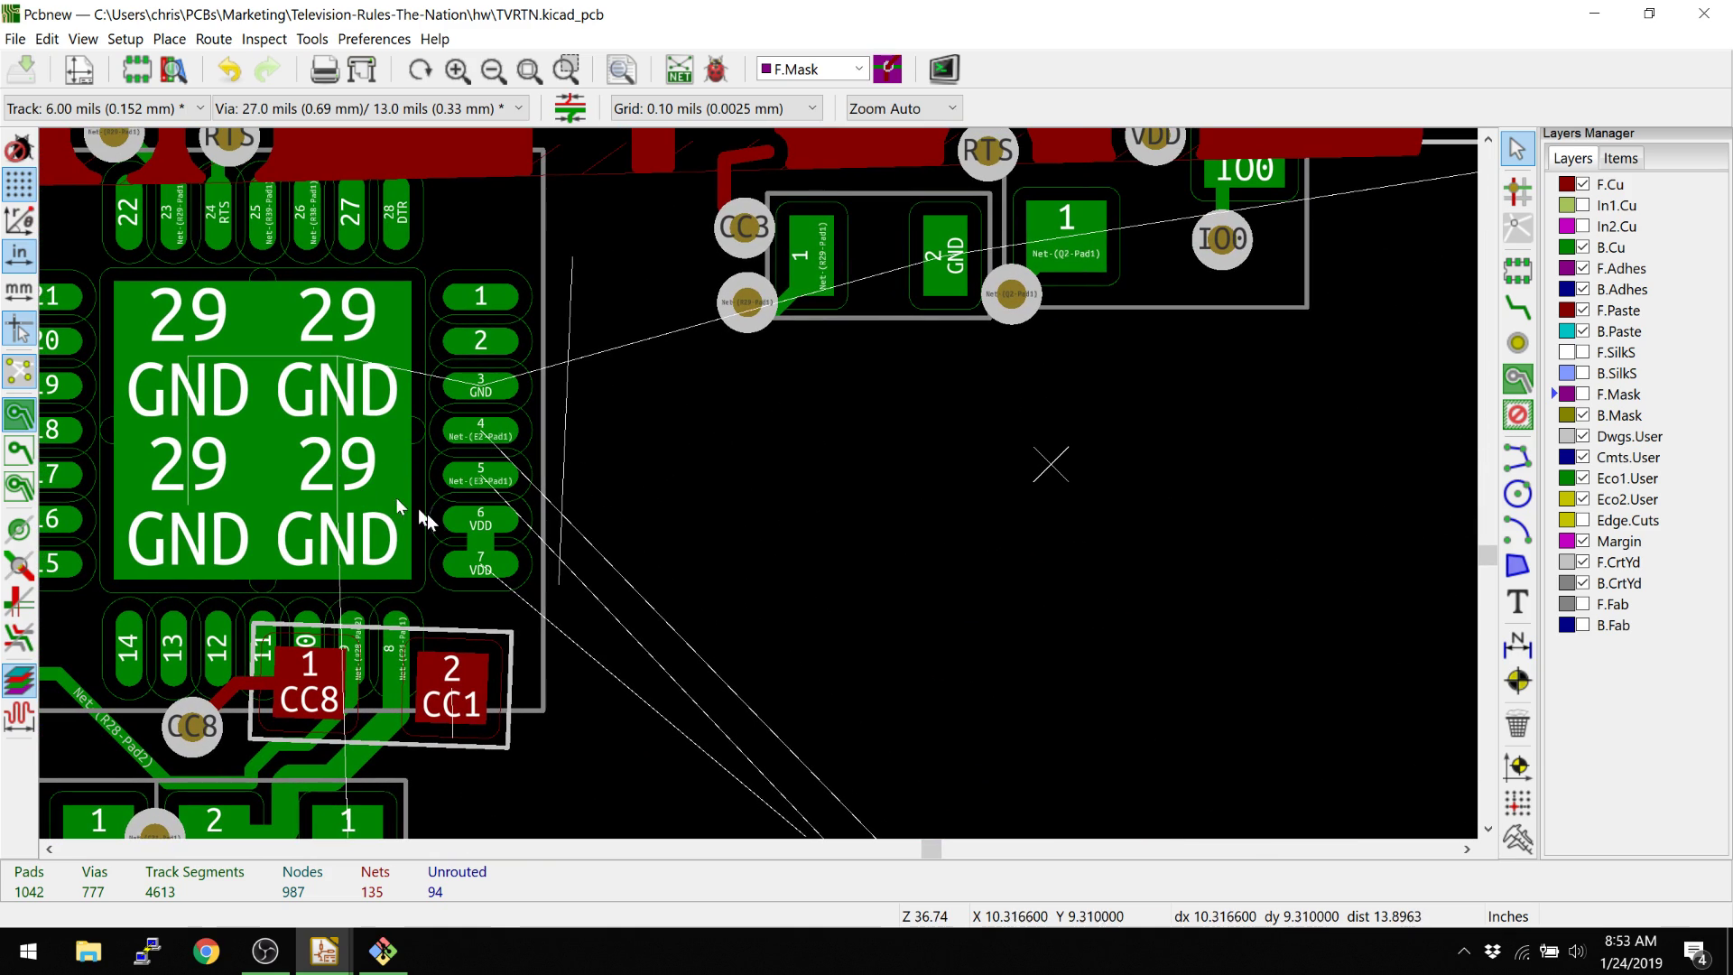
shift+scroll(366, 544, down, 3)
ctrl+scroll(327, 473, right, 2)
scroll(632, 524, down, 3)
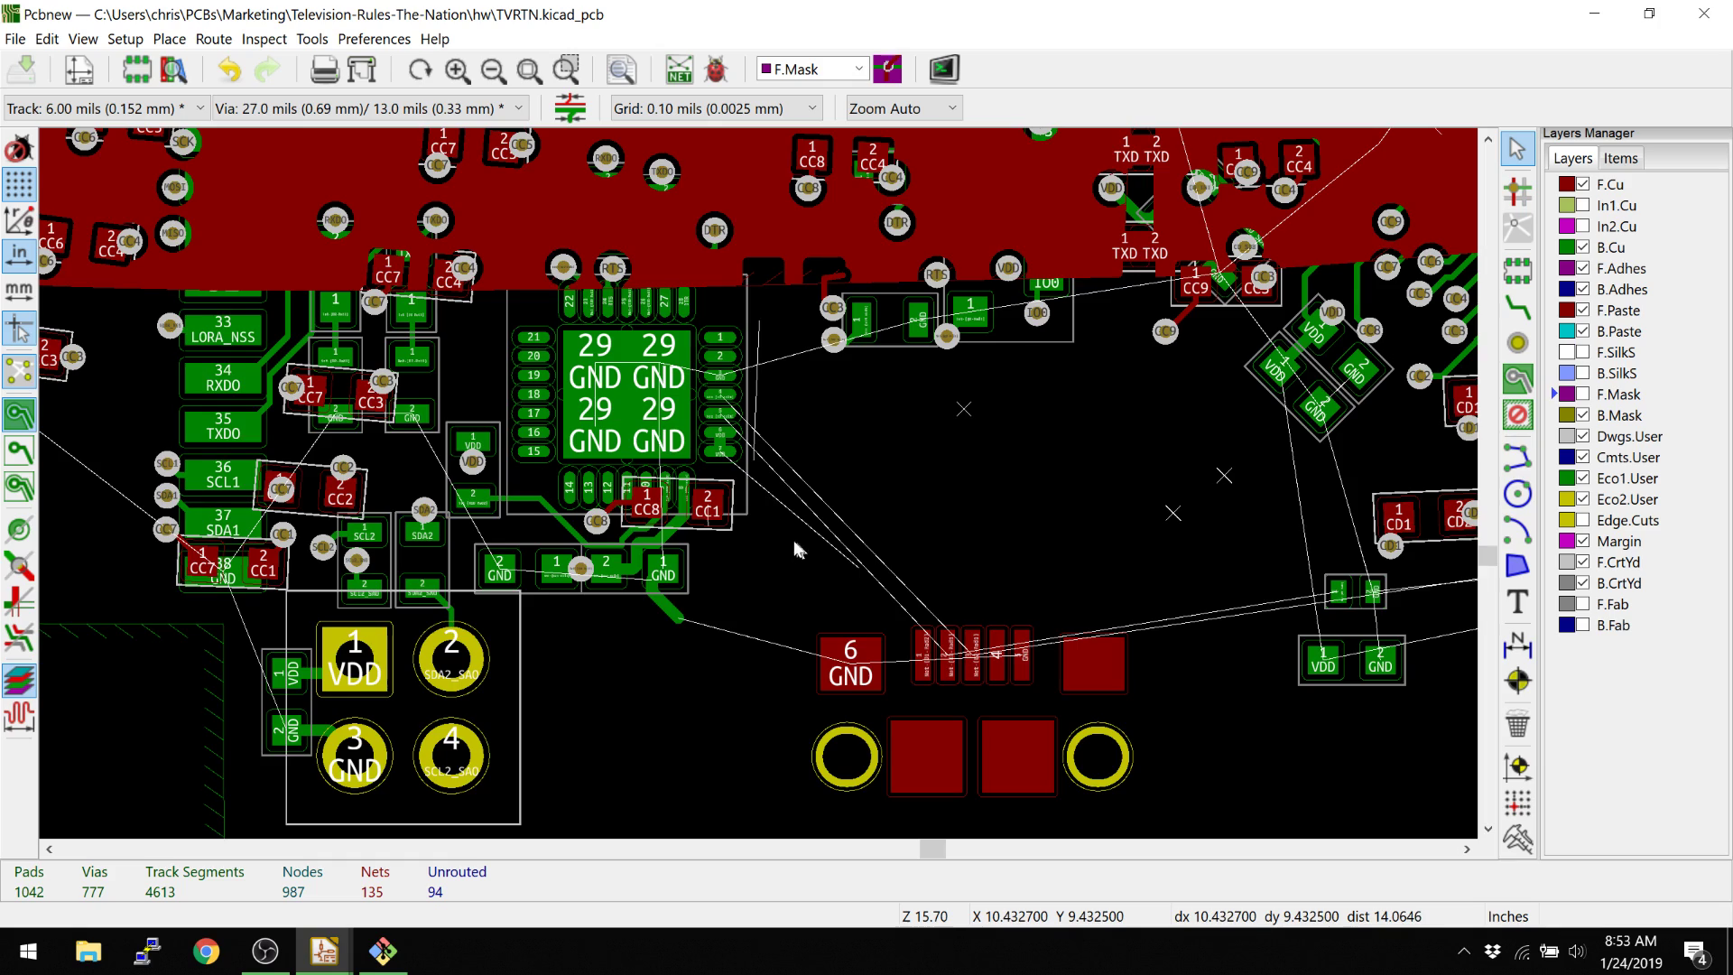
scroll(695, 486, up, 2)
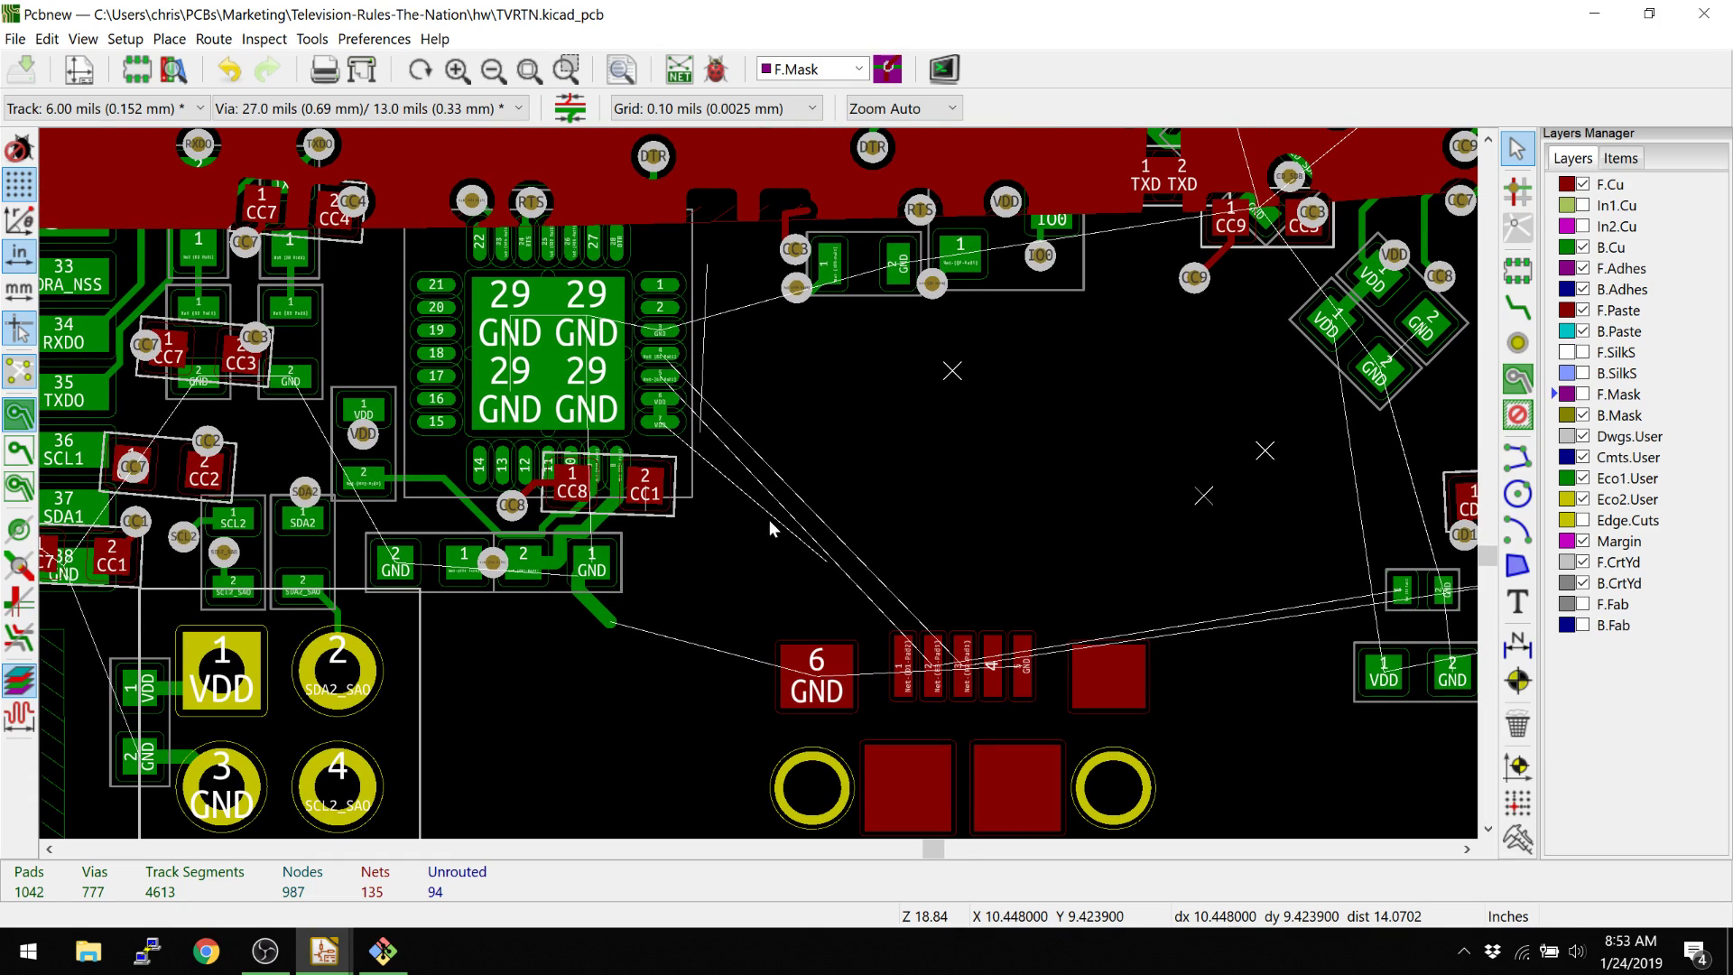
Start a differential pair route at the connector's data pad and dismiss the missing complementary-nets warning.
click(214, 39)
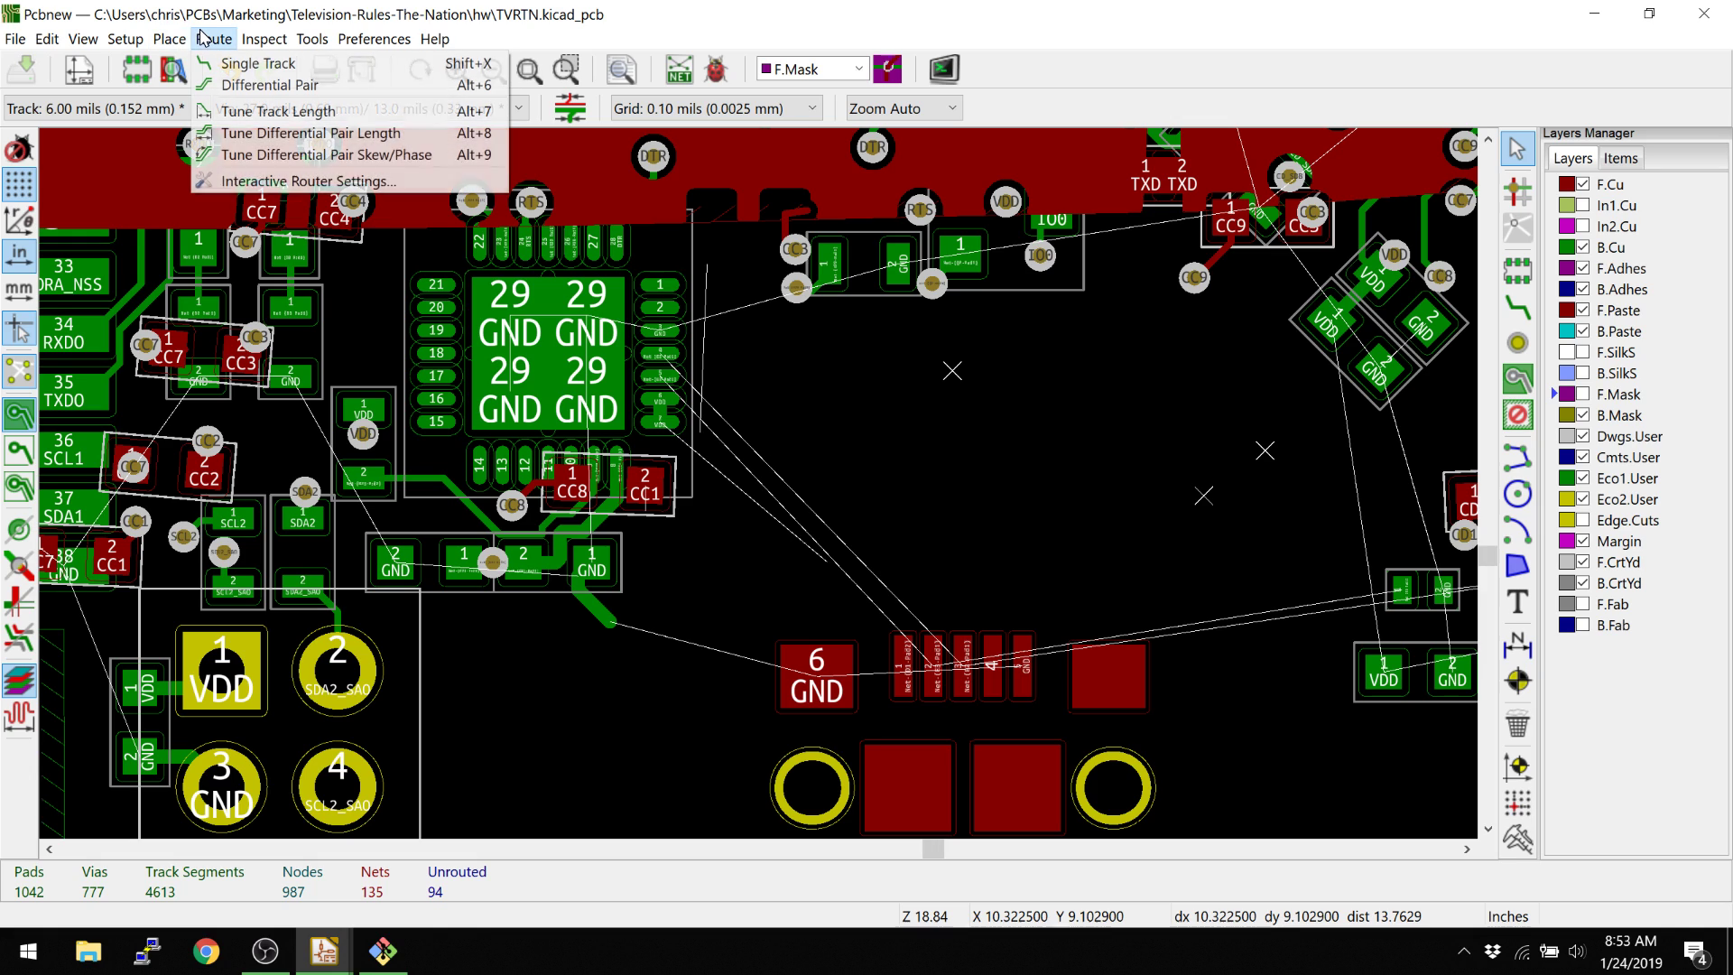
click(225, 87)
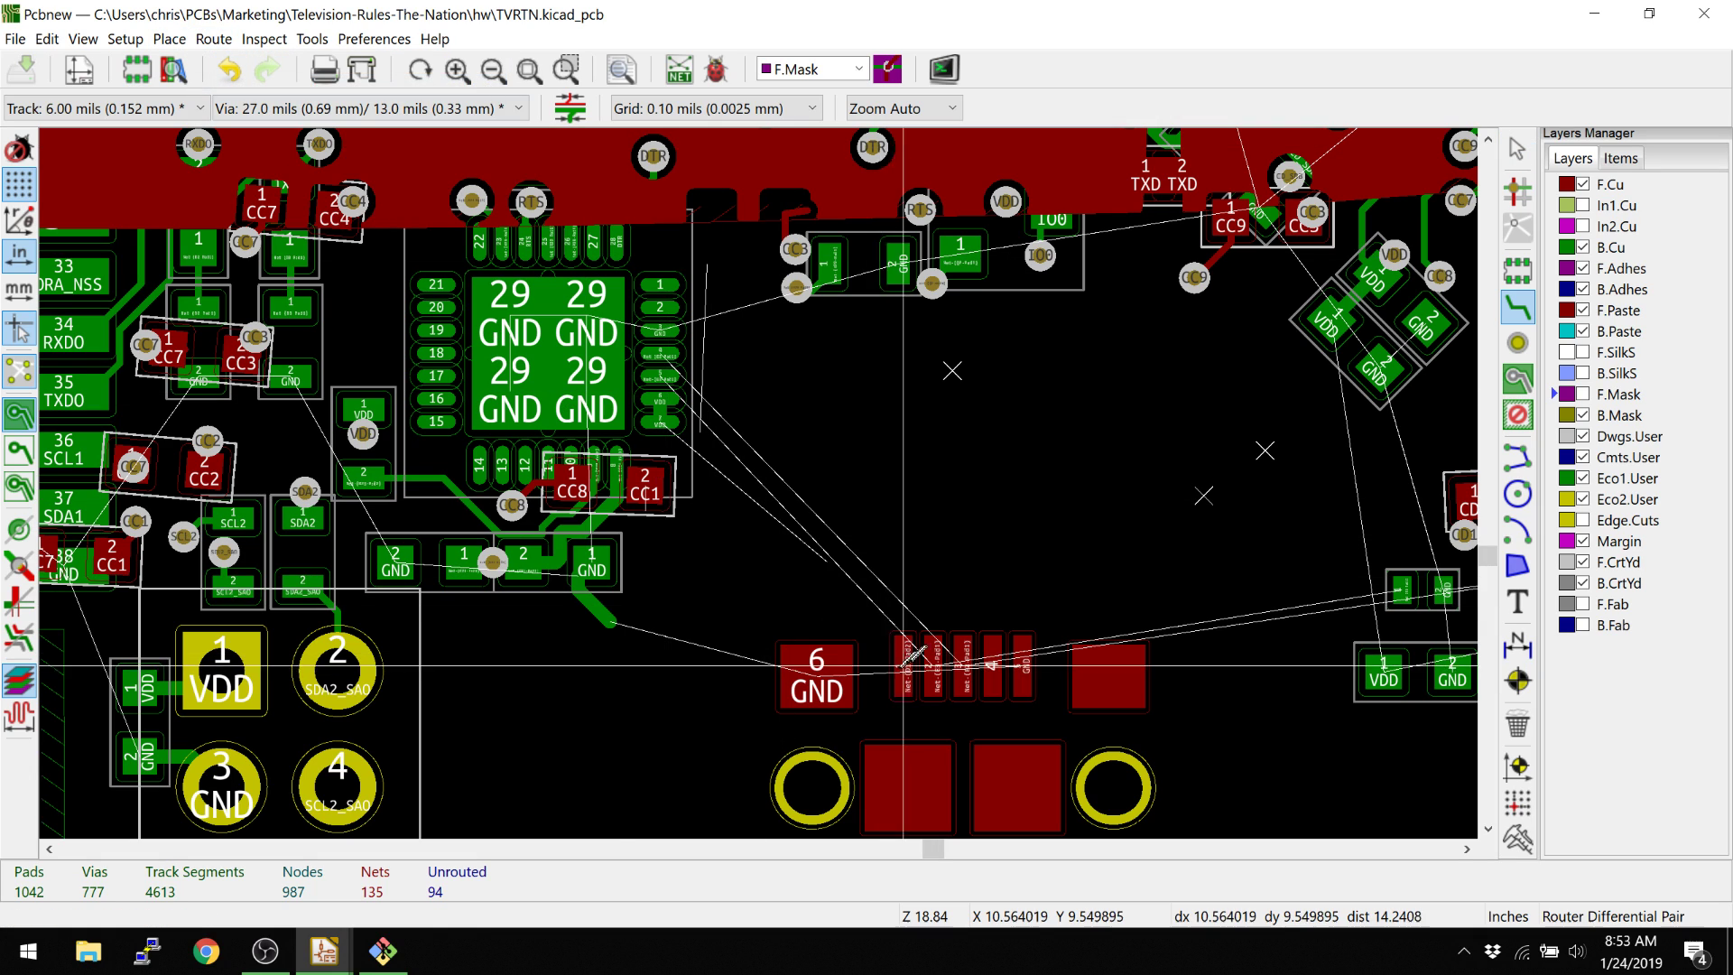
click(935, 666)
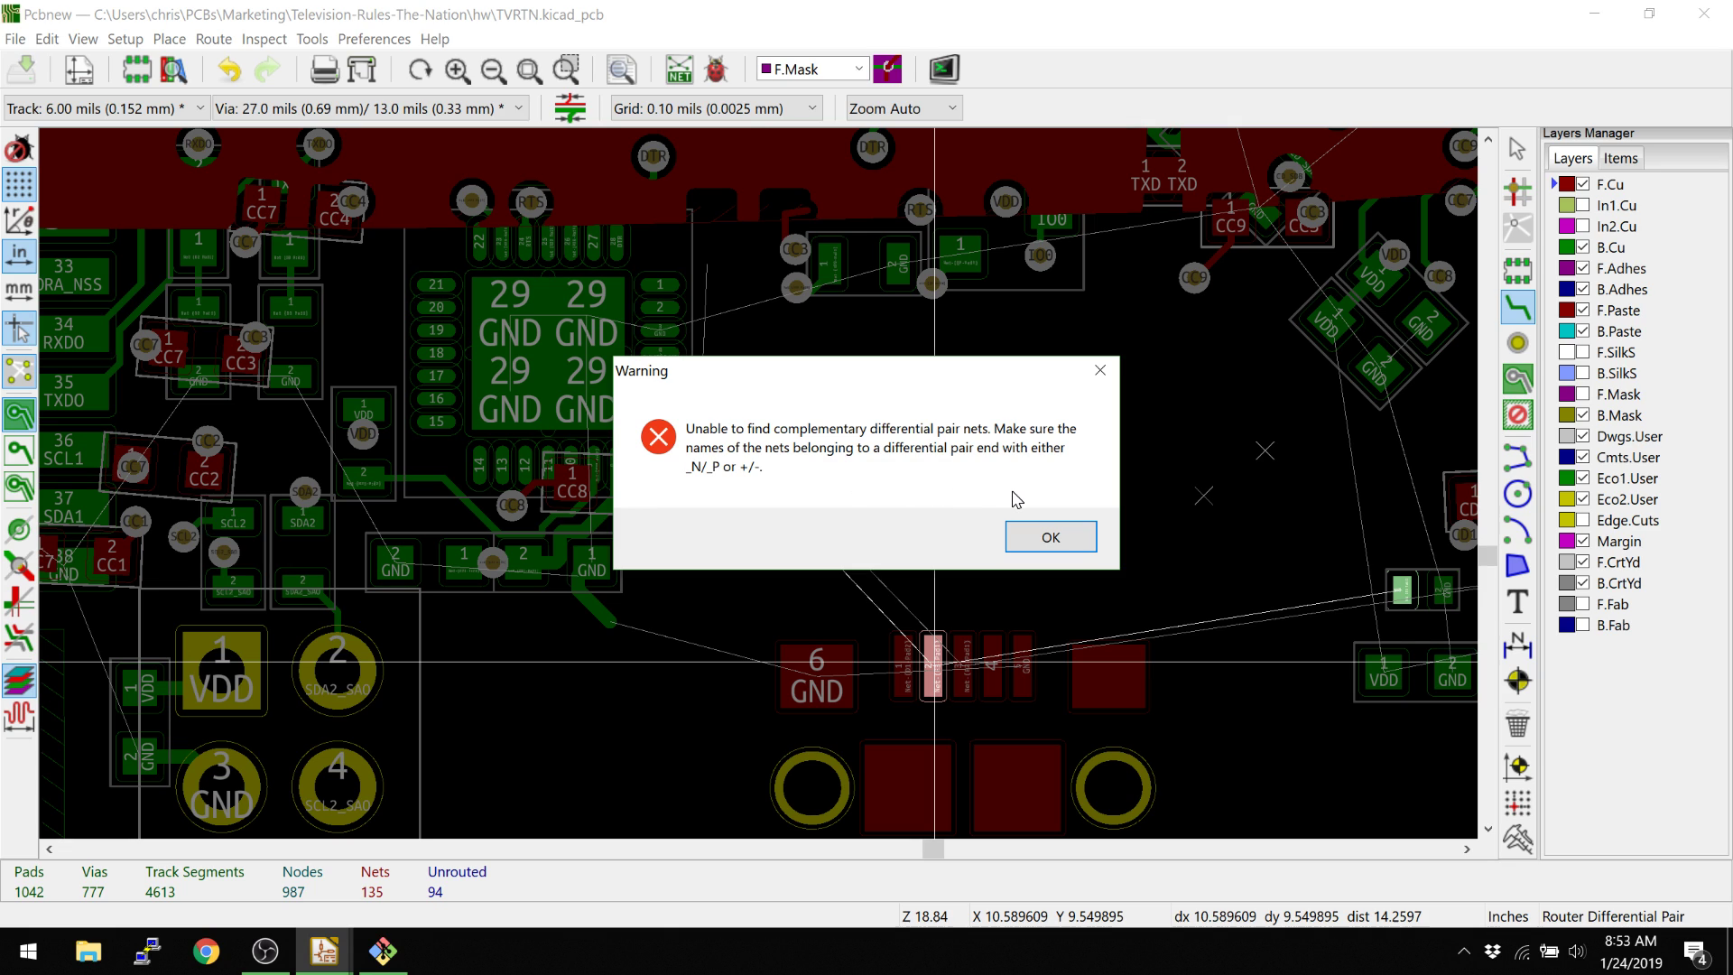
click(1037, 533)
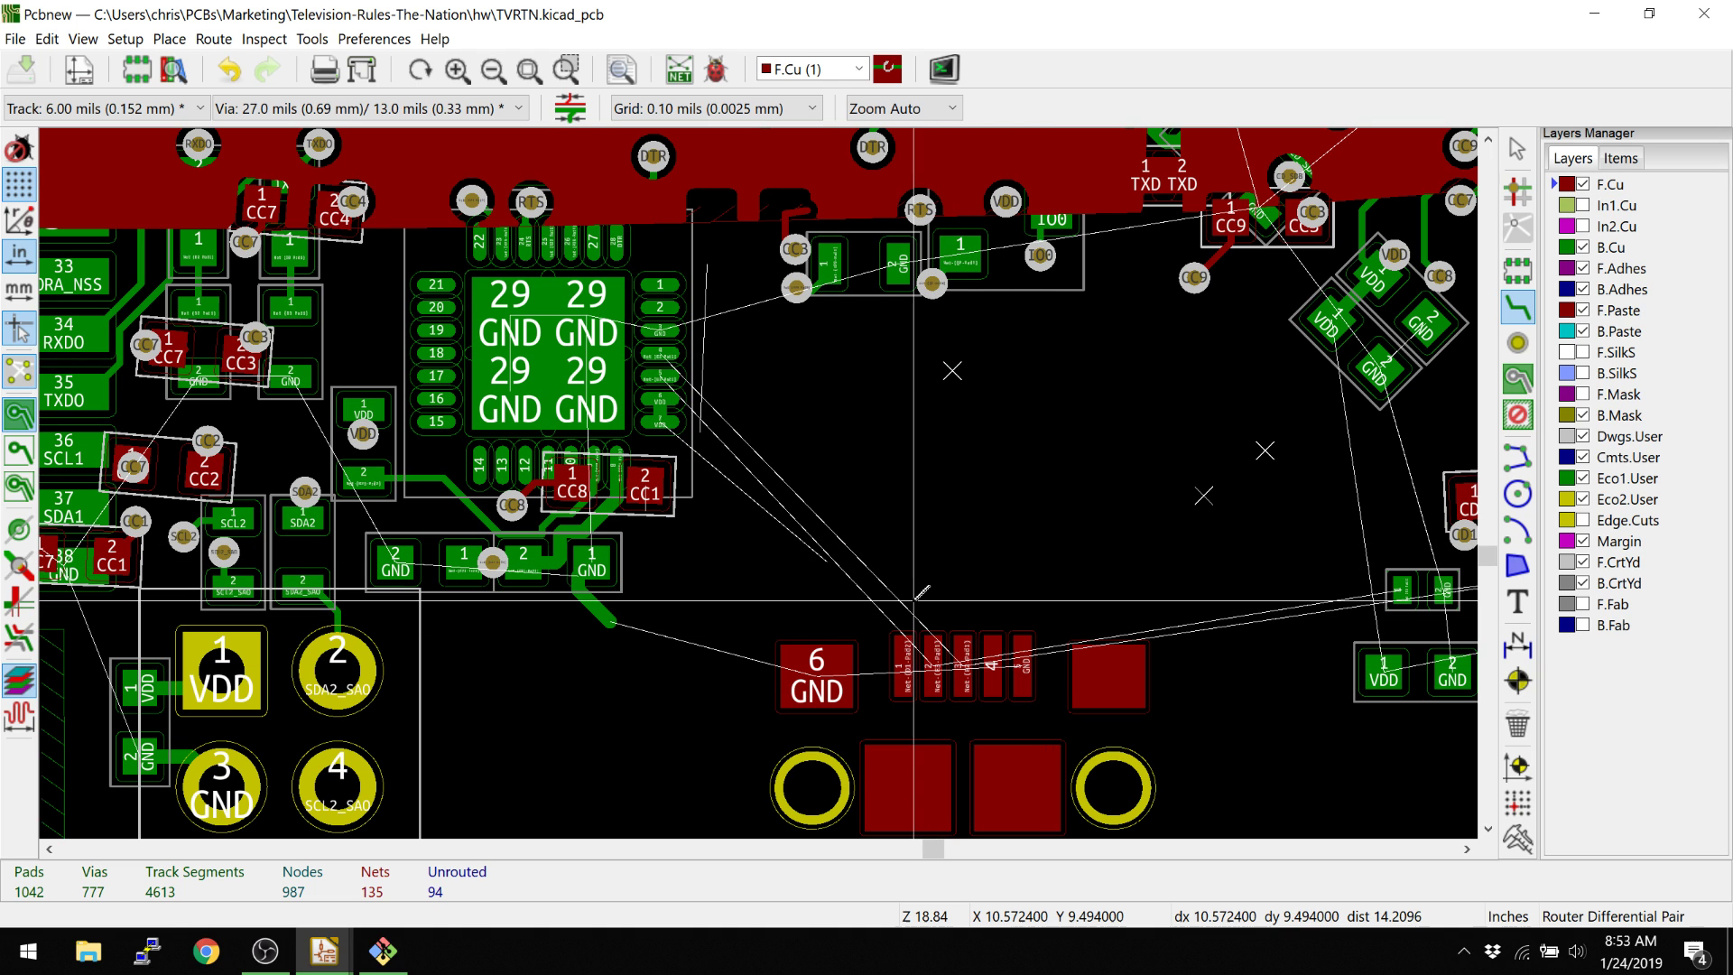
Switch to Eeschema and zoom in on connector J17's D+ and D− data-line labels.
key(alt+Tab)
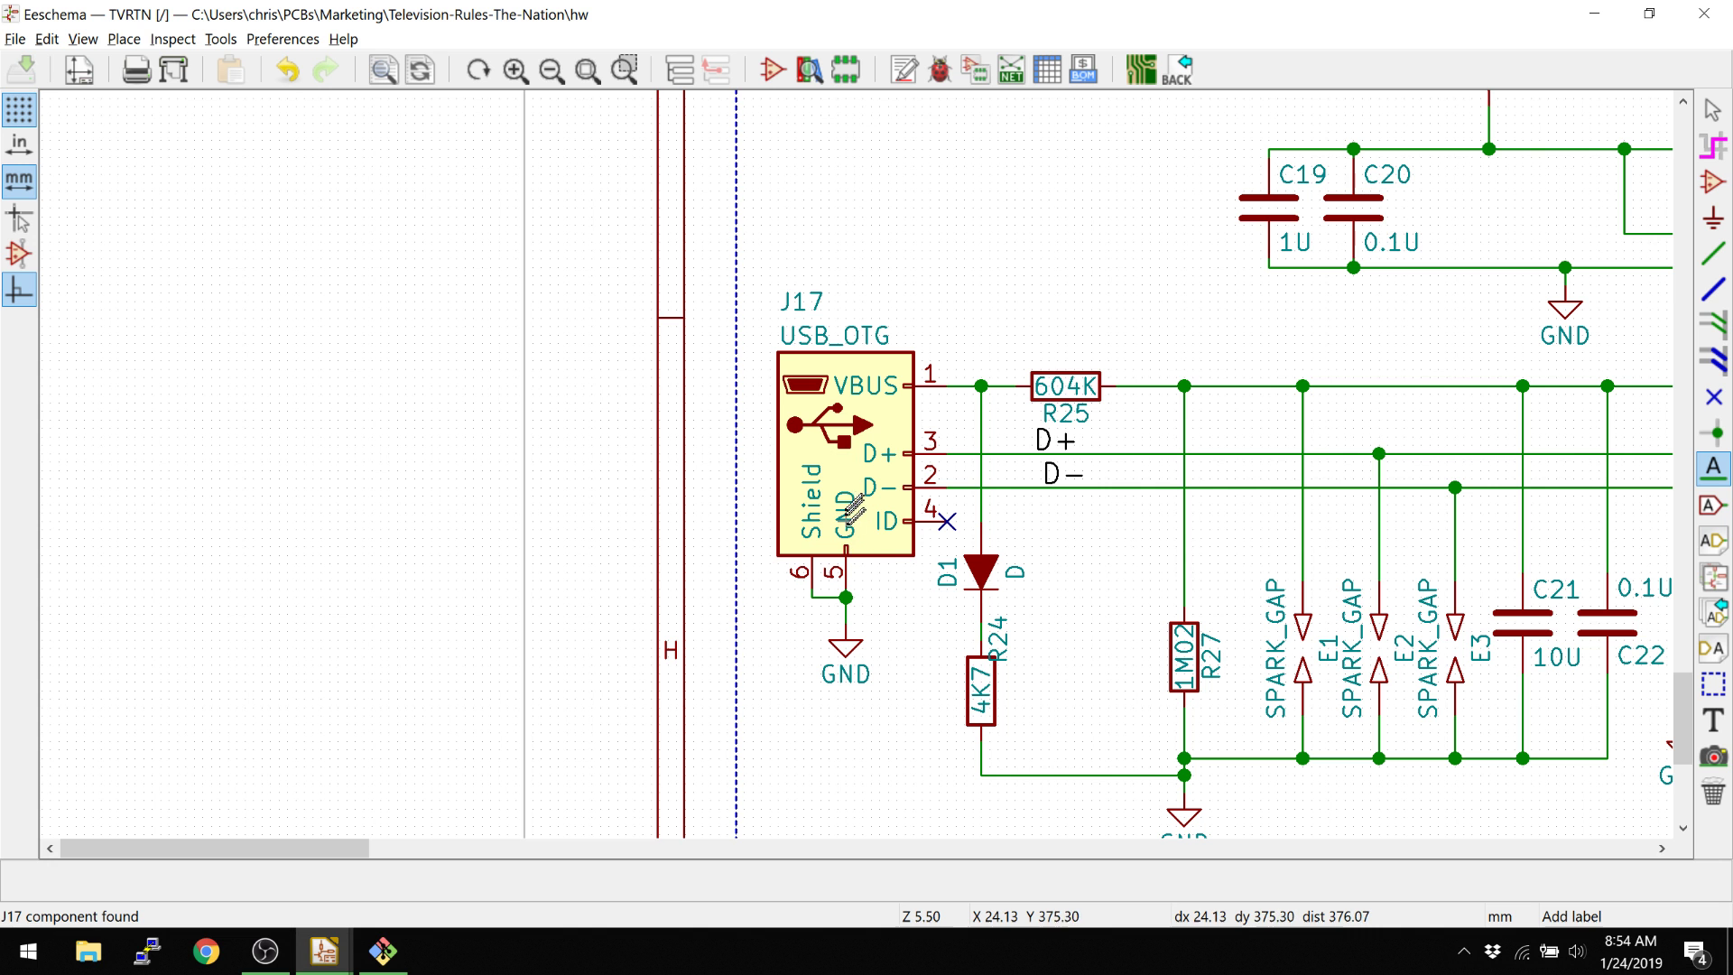
scroll(853, 452, up, 2)
scroll(852, 446, down, 1)
scroll(854, 444, down, 2)
scroll(853, 444, up, 2)
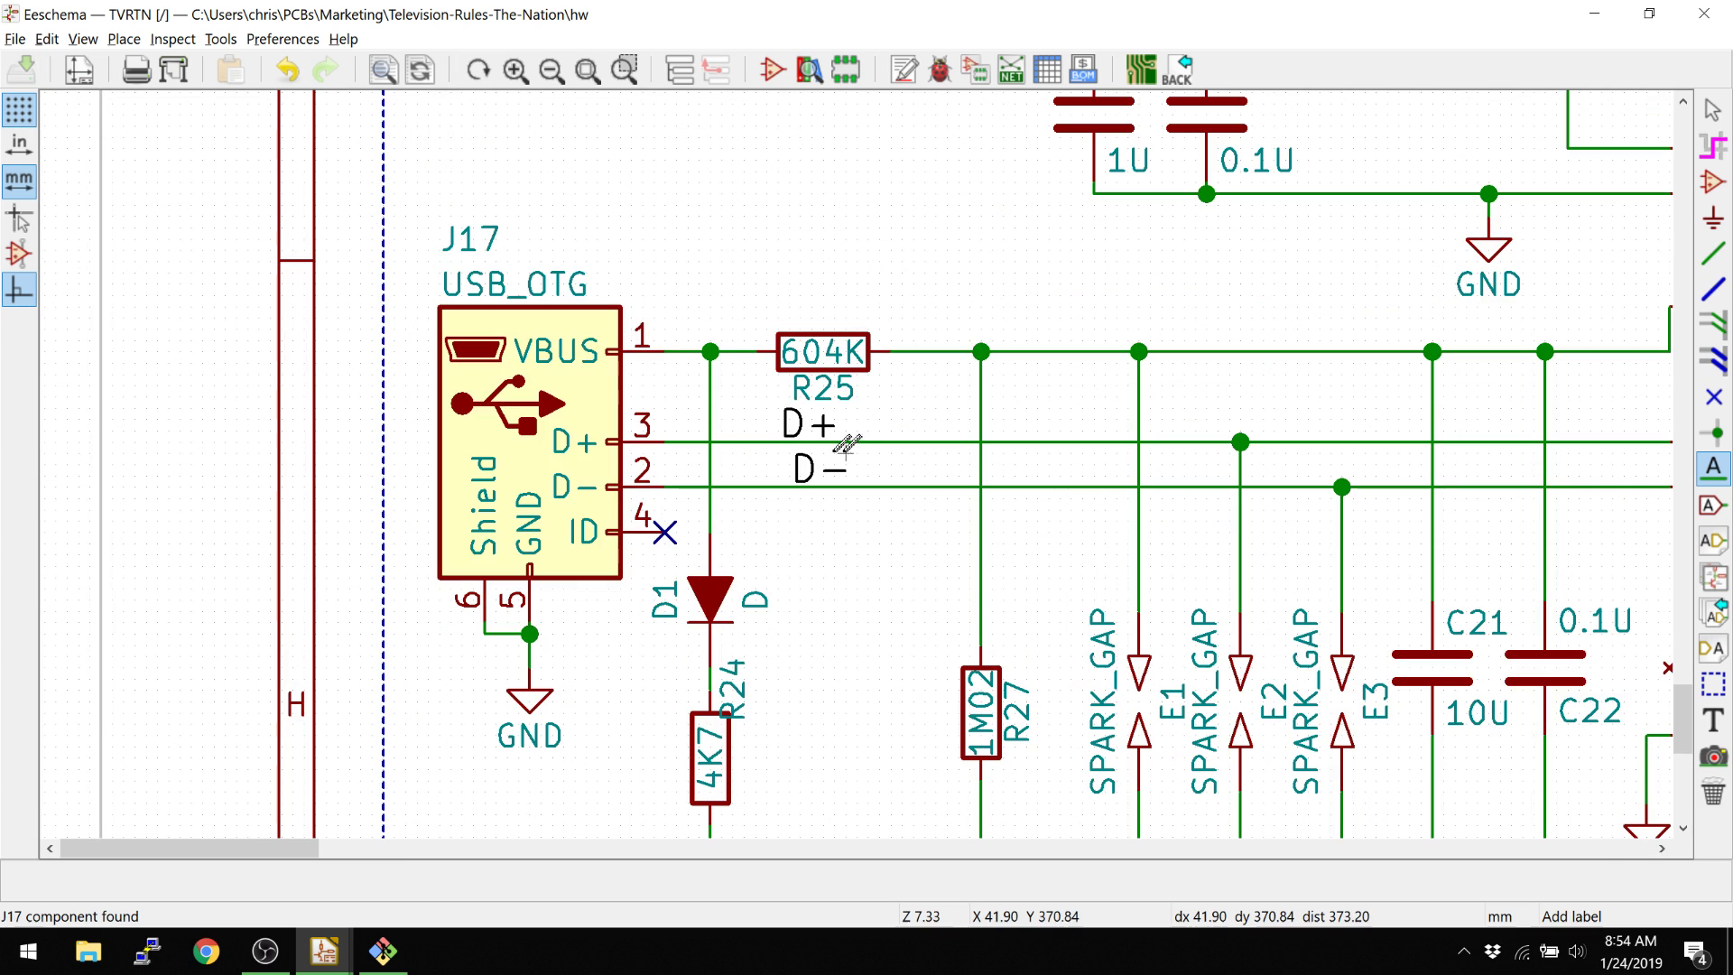
scroll(853, 444, up, 2)
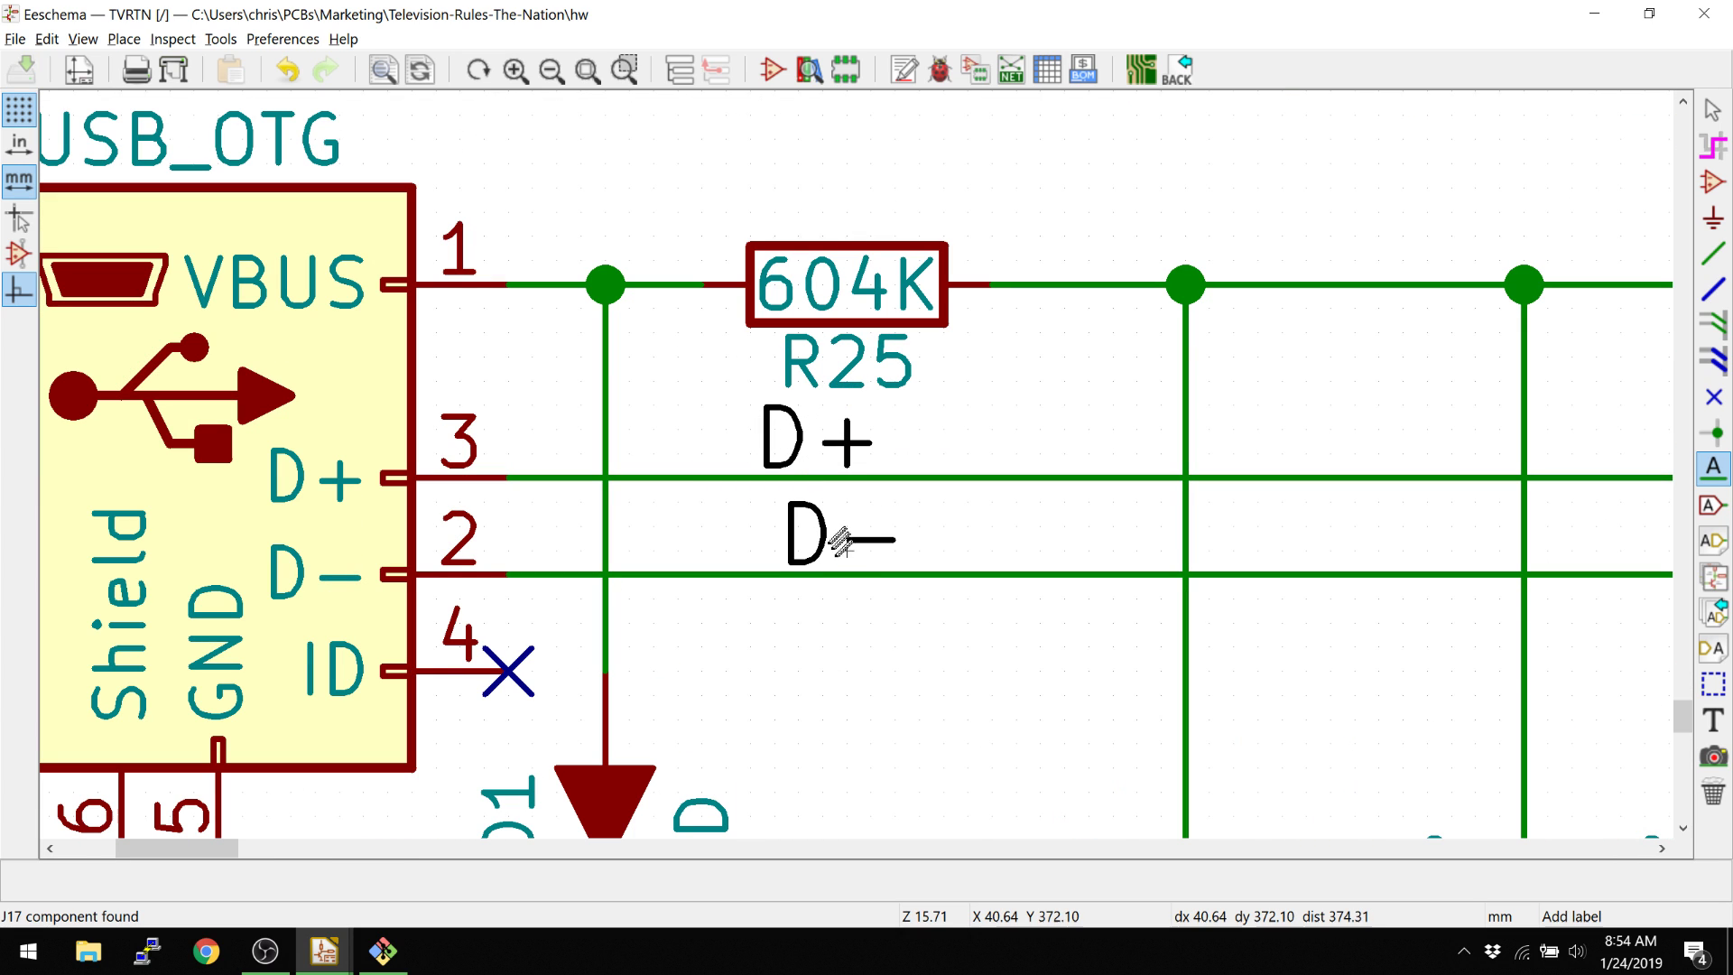
scroll(821, 496, down, 1)
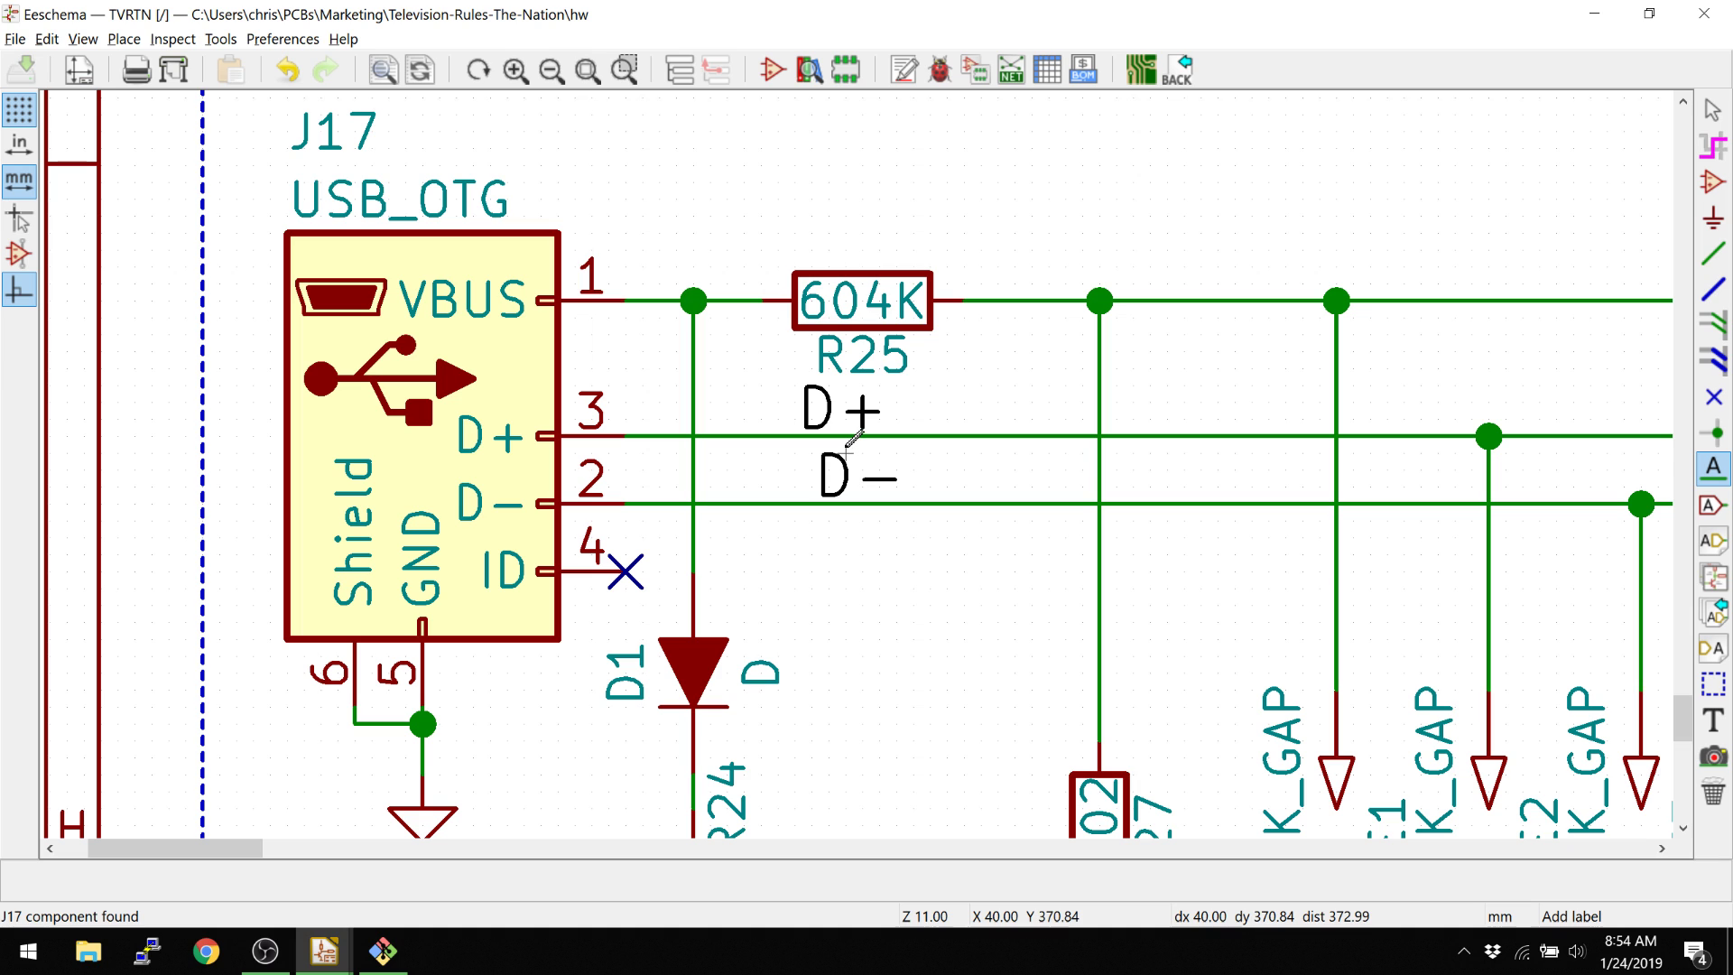
Start a net label on the data wire, then cancel it.
click(849, 446)
key(Escape)
scroll(776, 468, down, 1)
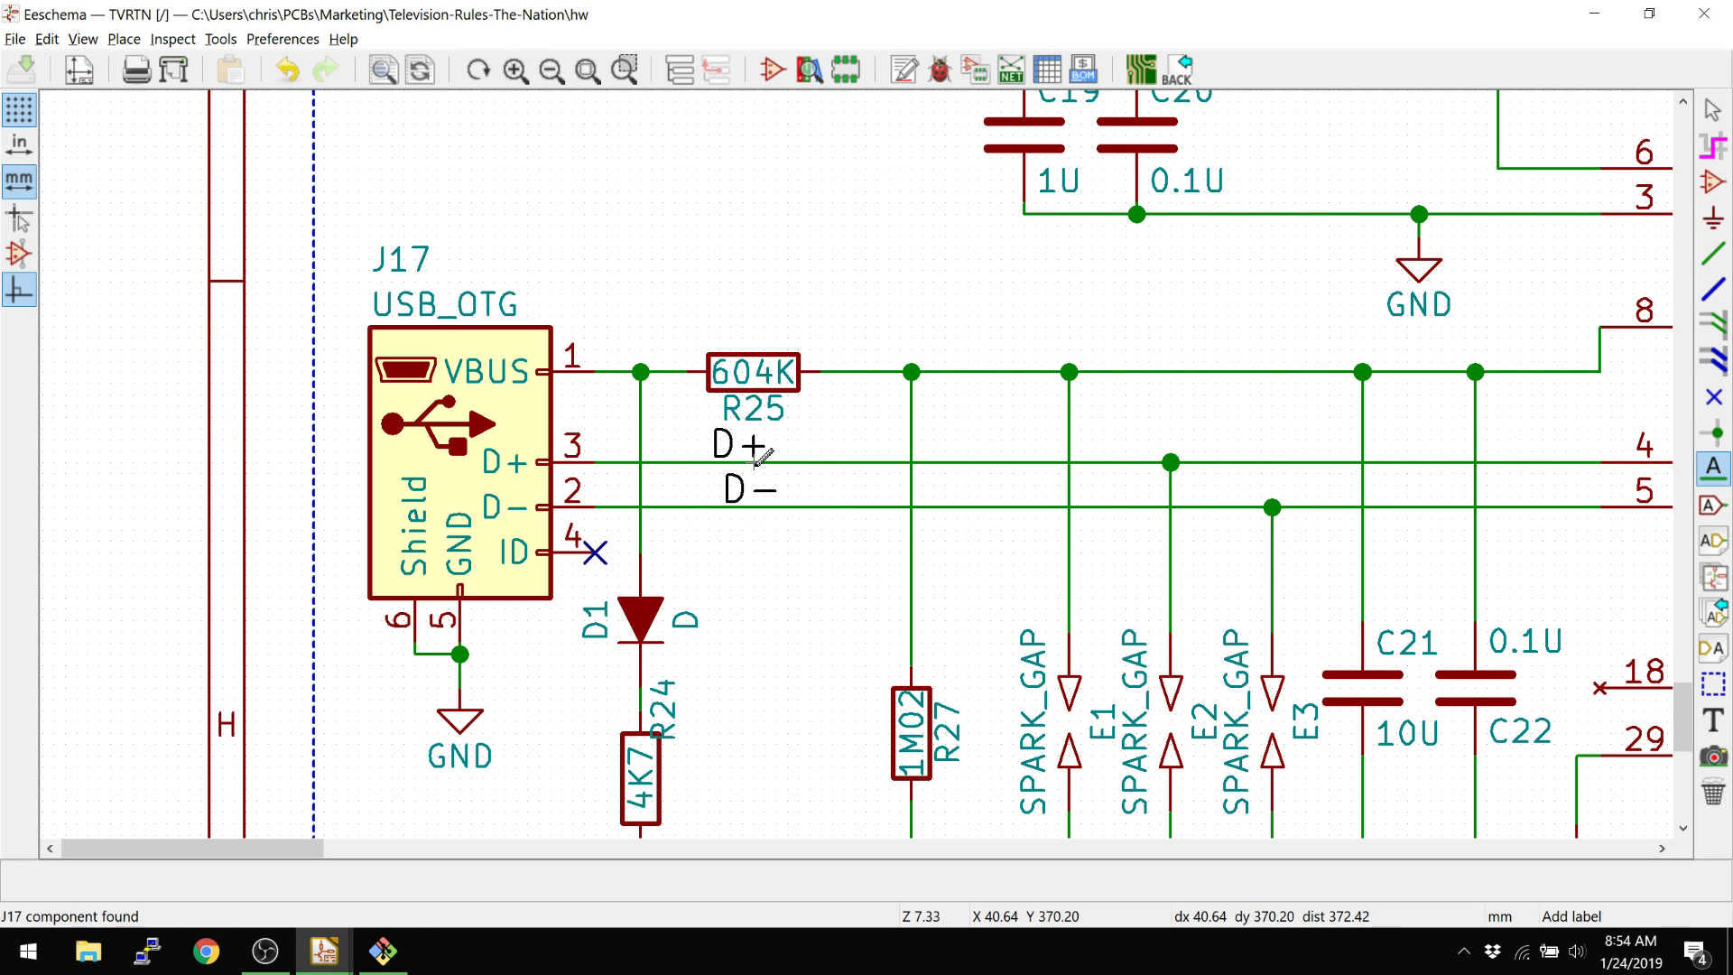
Update the PCB from the schematic, then bring the connector's D− and D+ pads 2 and 3 into view.
key(F8)
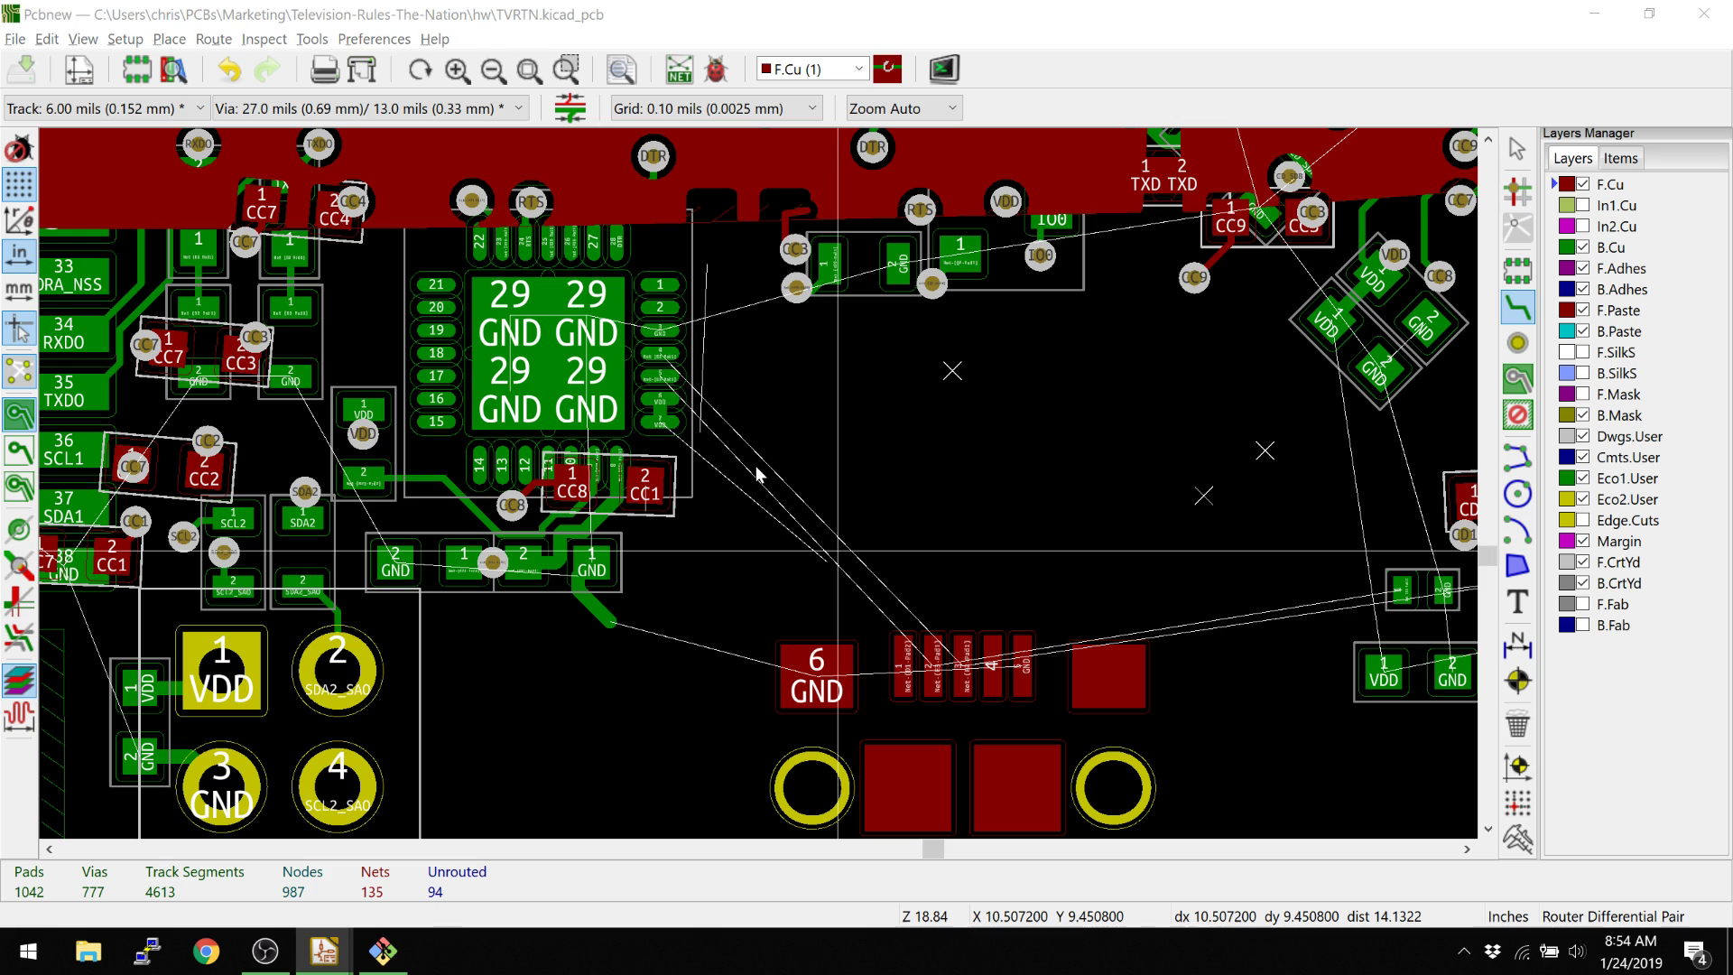
click(616, 394)
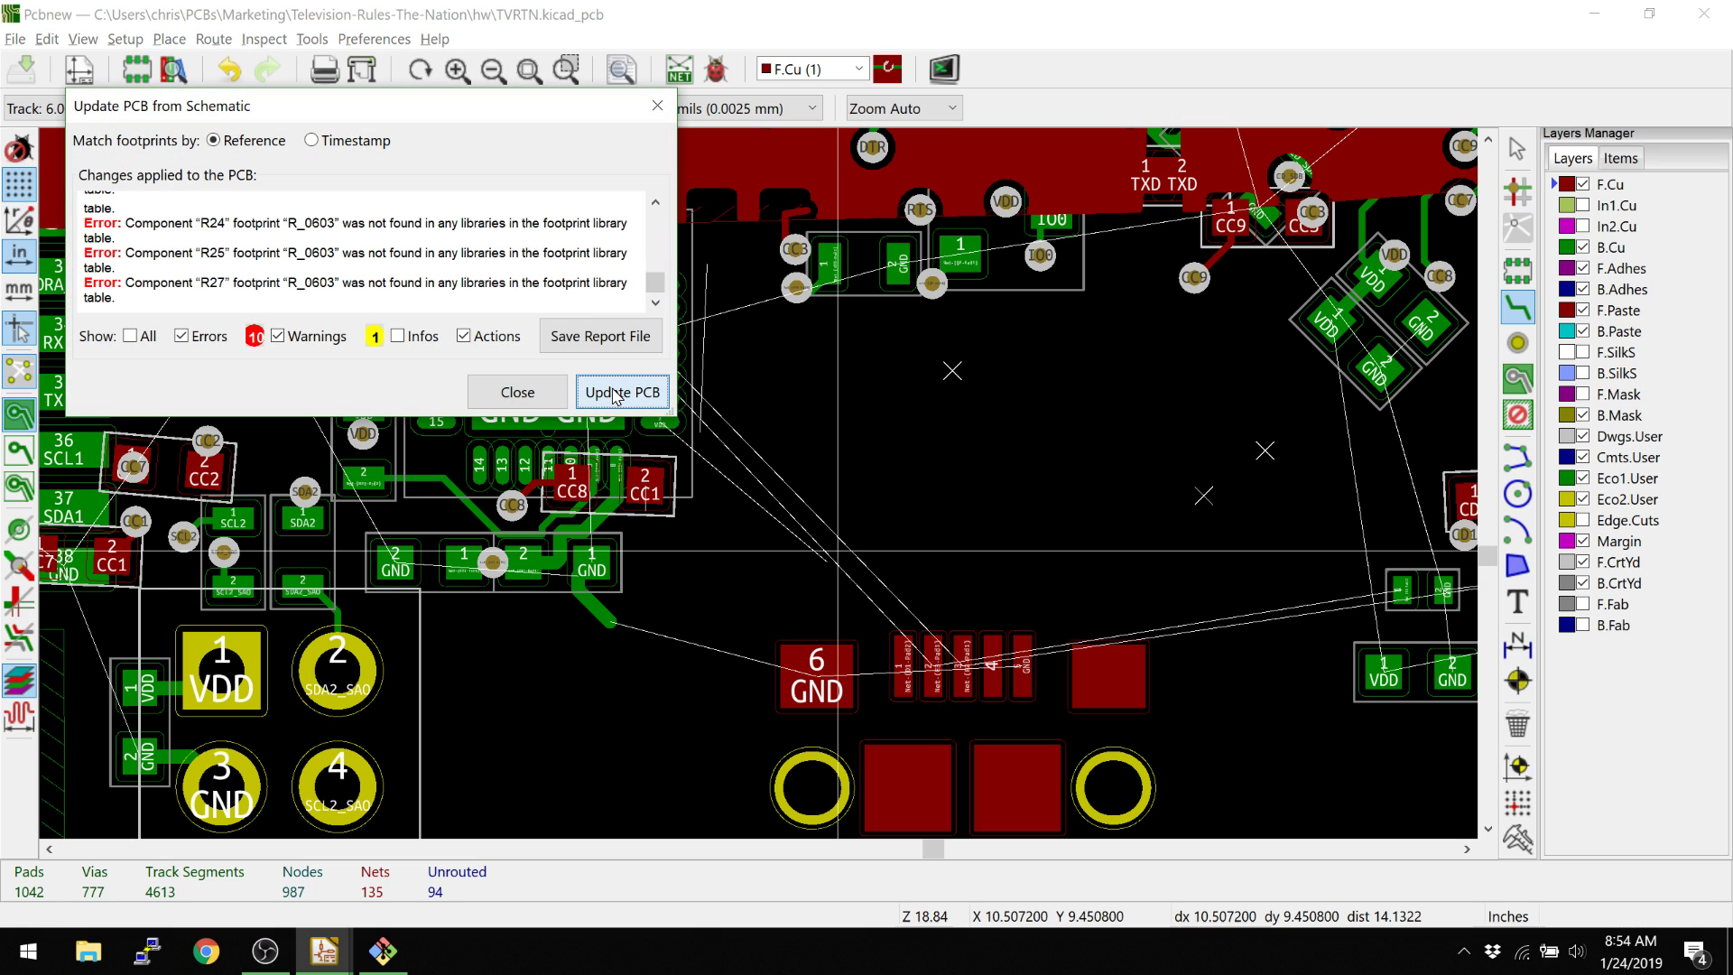
key(Escape)
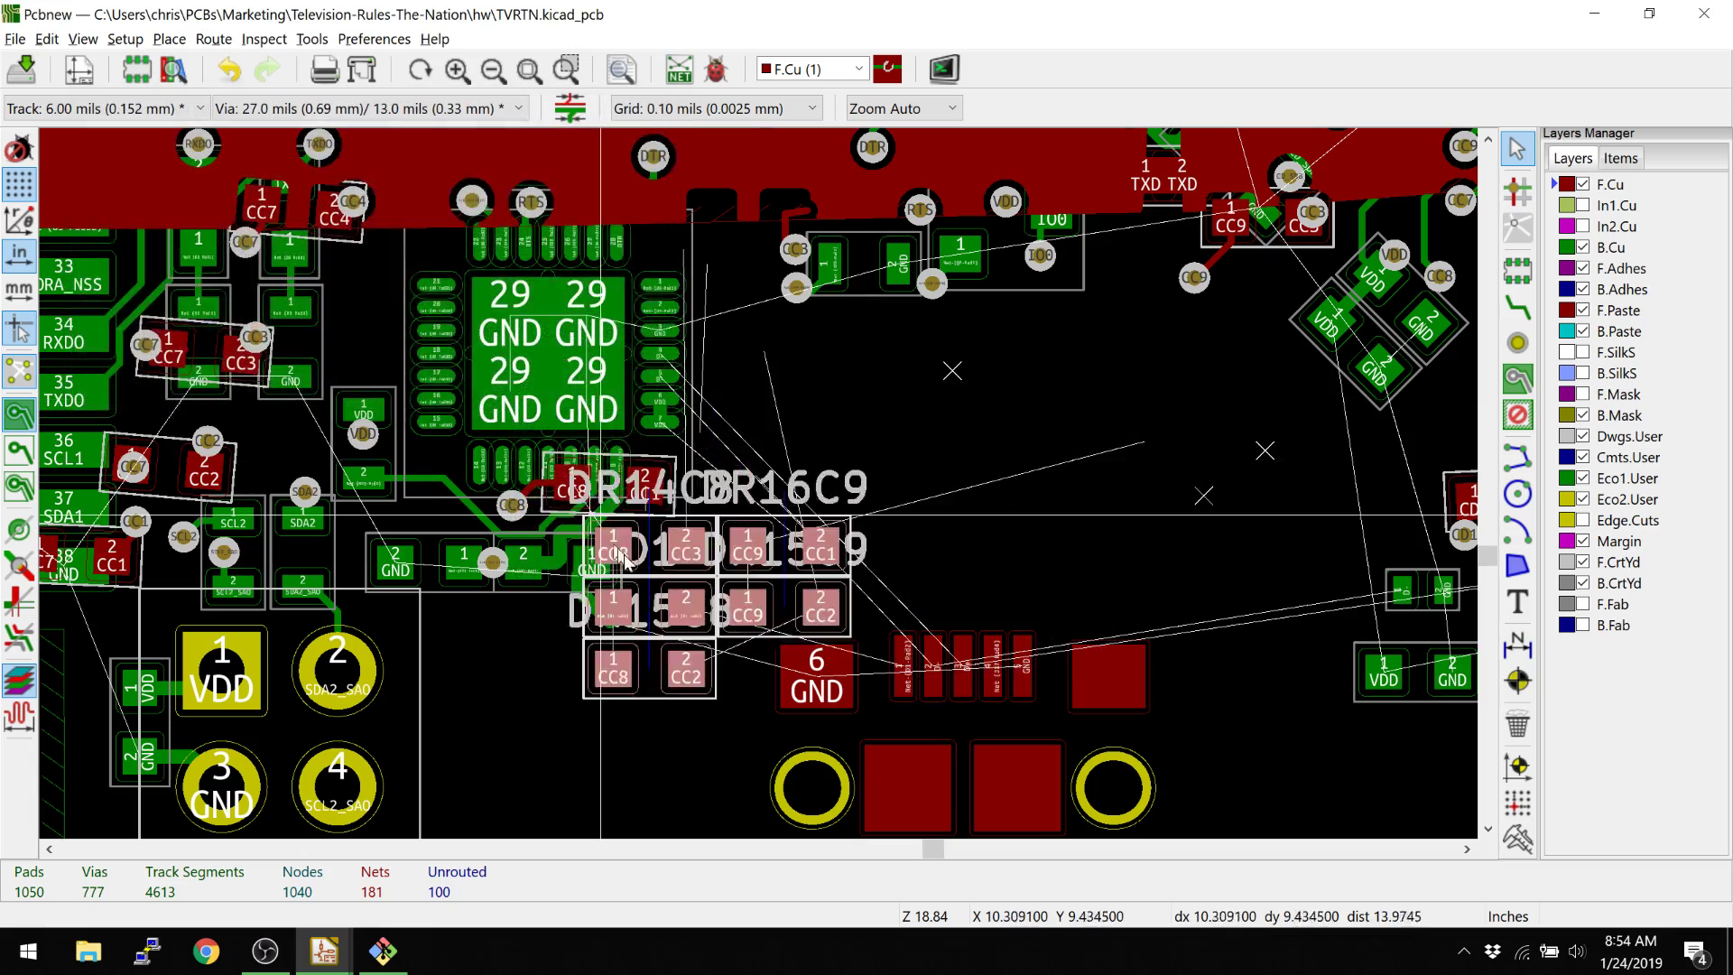
scroll(756, 571, down, 5)
scroll(681, 610, up, 5)
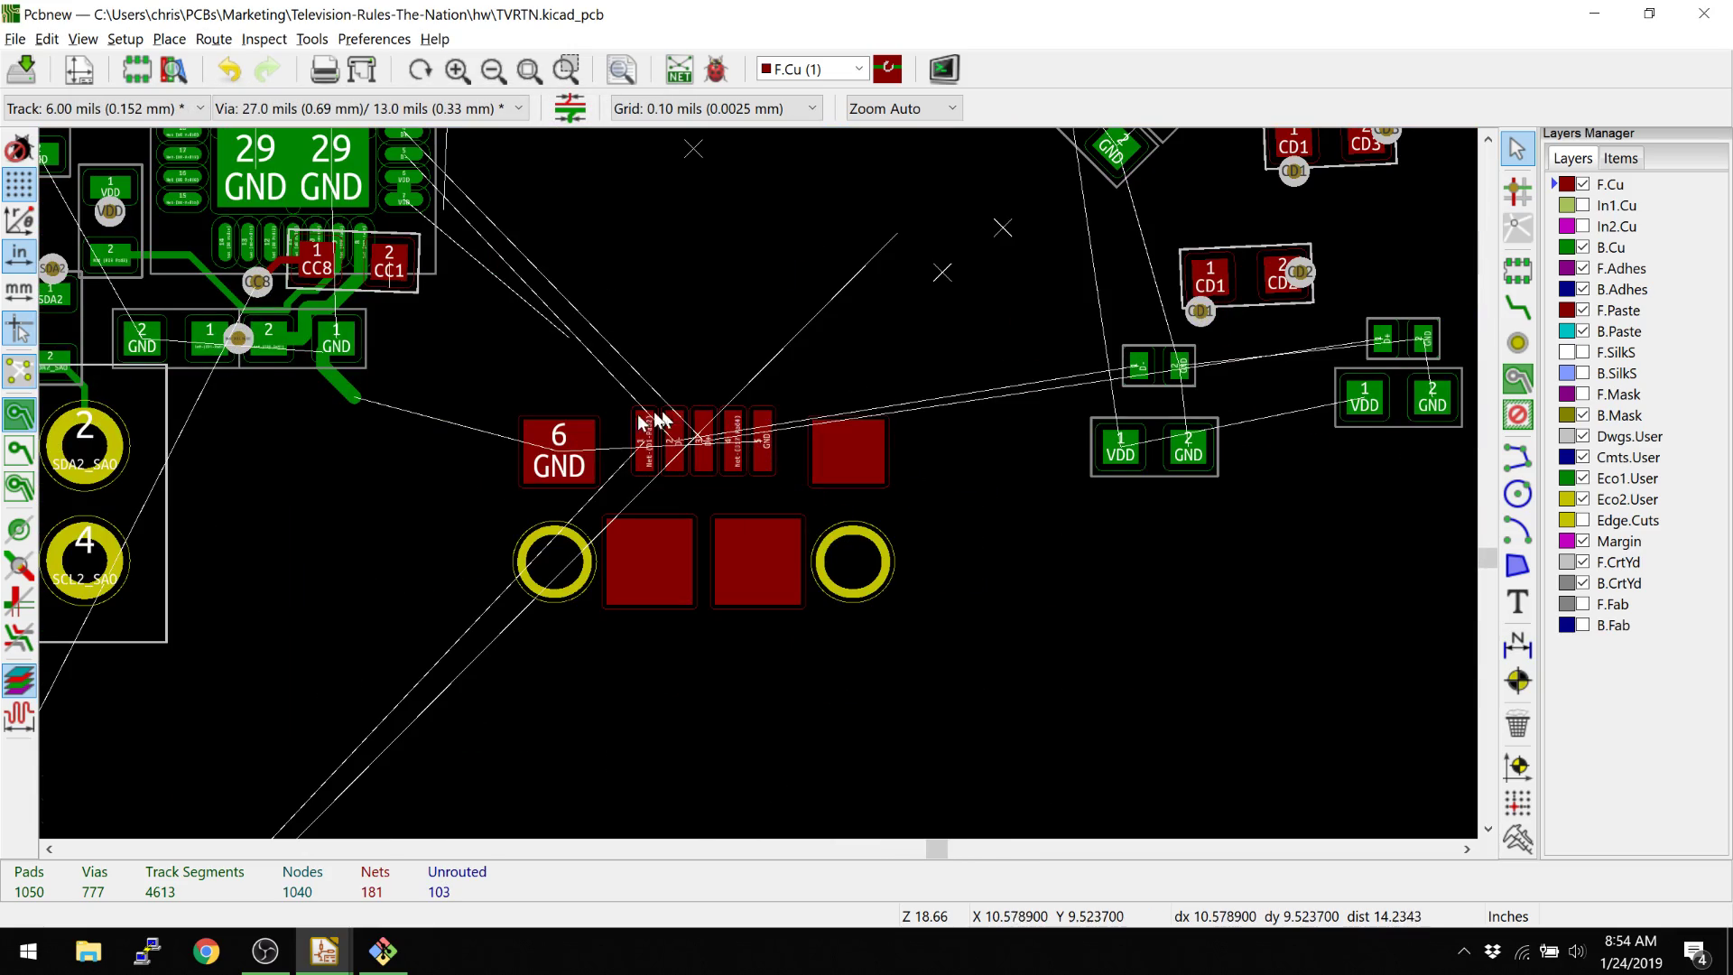
middle_drag(634, 537, 669, 572)
scroll(763, 482, up, 5)
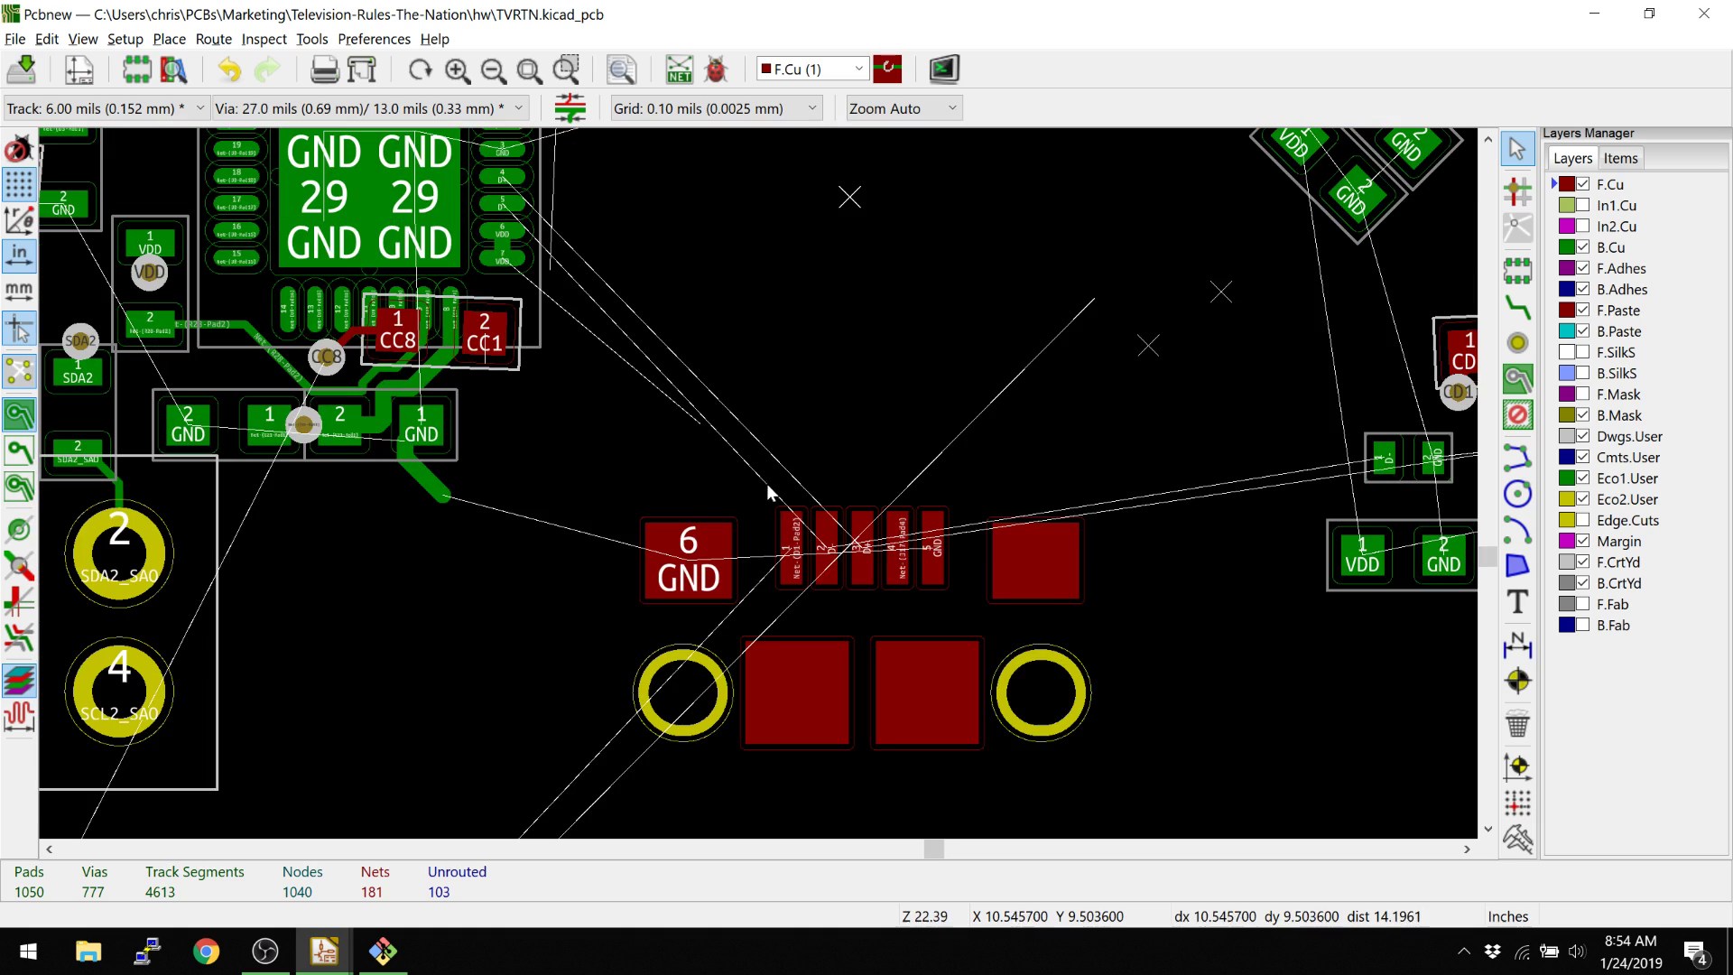
scroll(767, 460, down, 1)
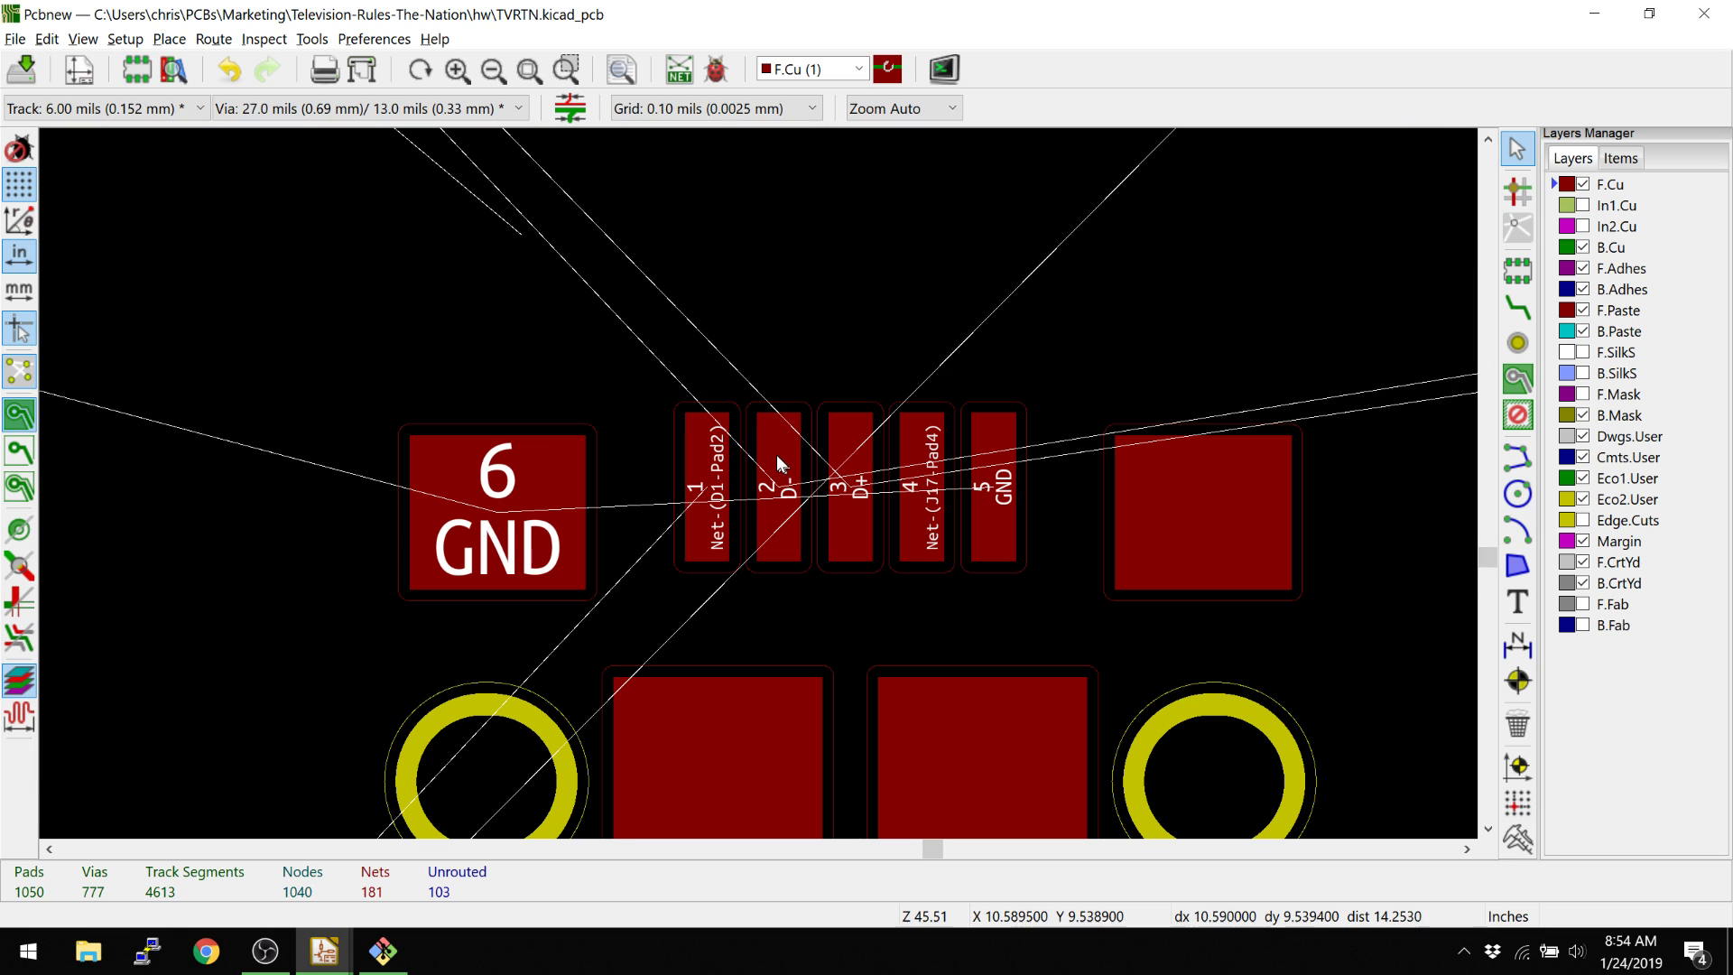
Switch to differential pair routing and begin a D+/D− route at the connector, then cancel it.
click(169, 39)
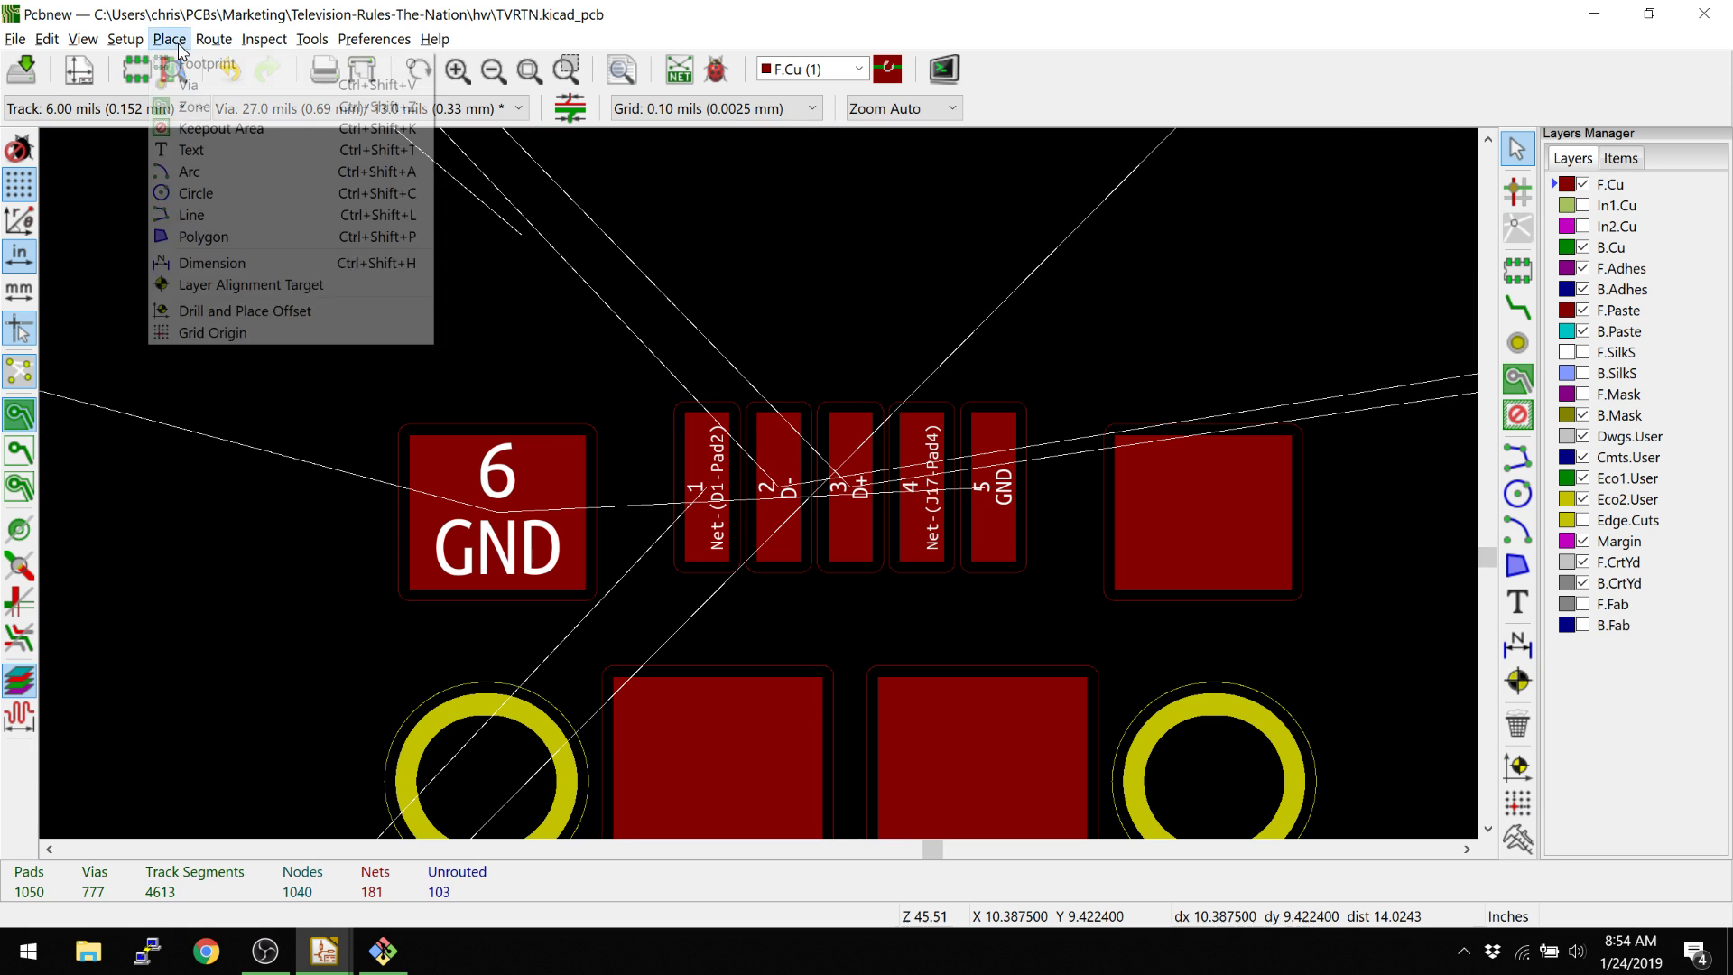
mouse_move(225, 48)
click(270, 84)
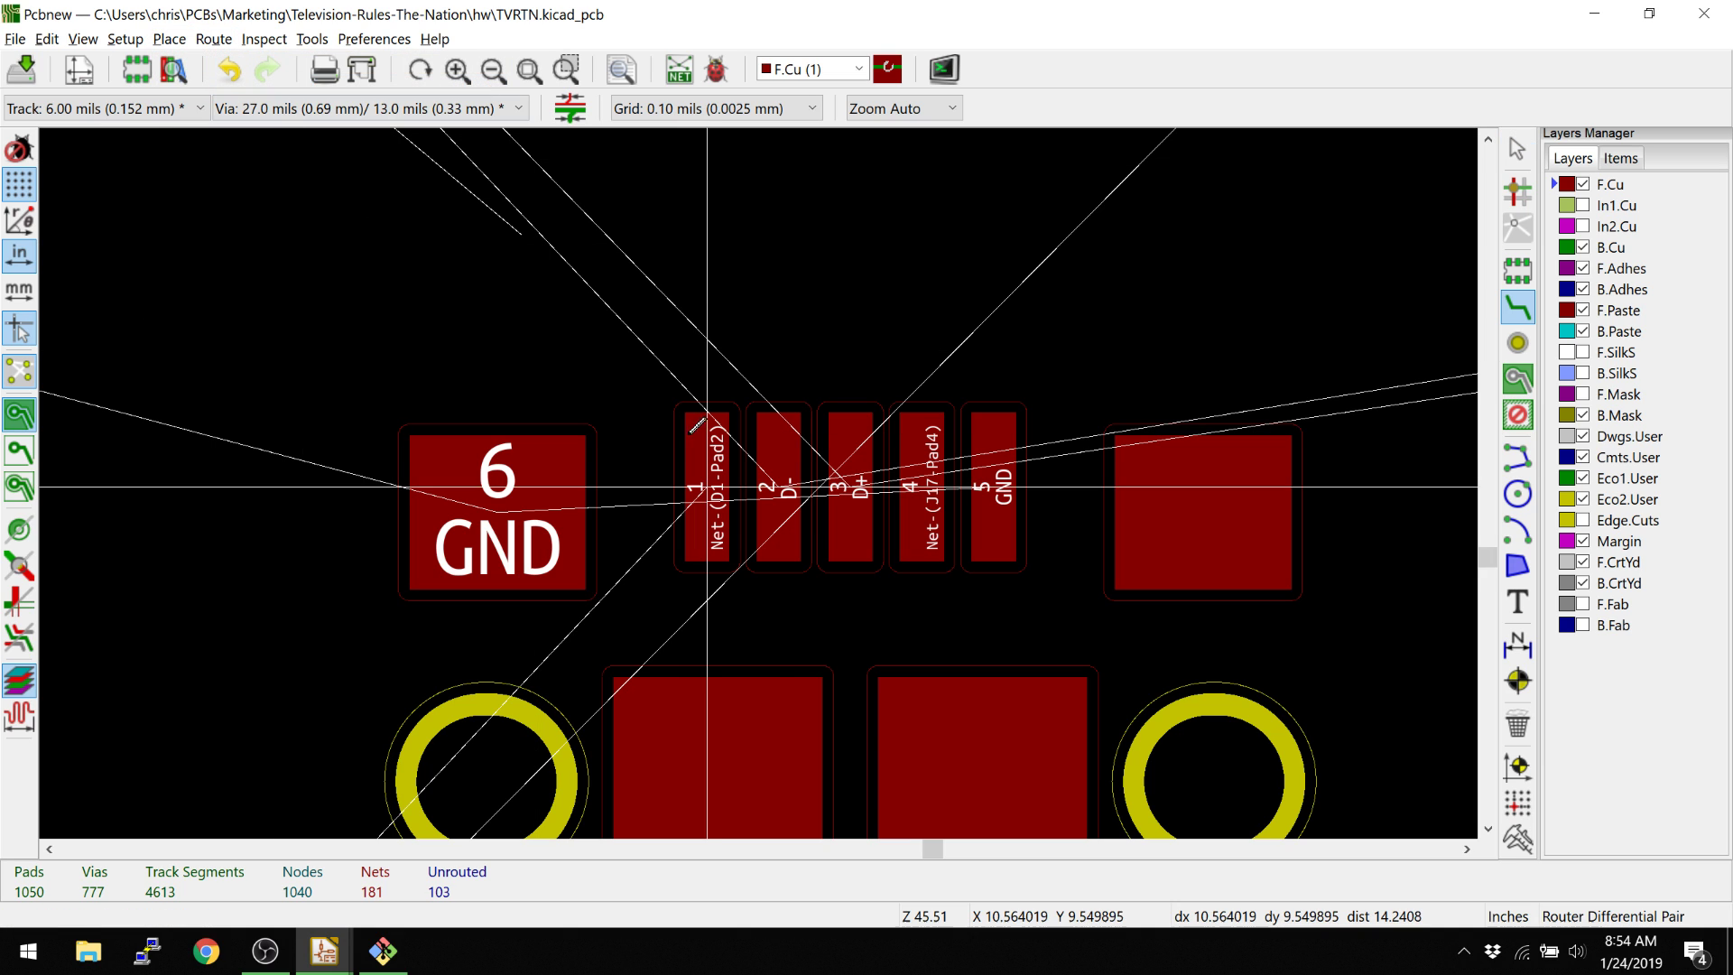
click(852, 484)
scroll(853, 484, down, 8)
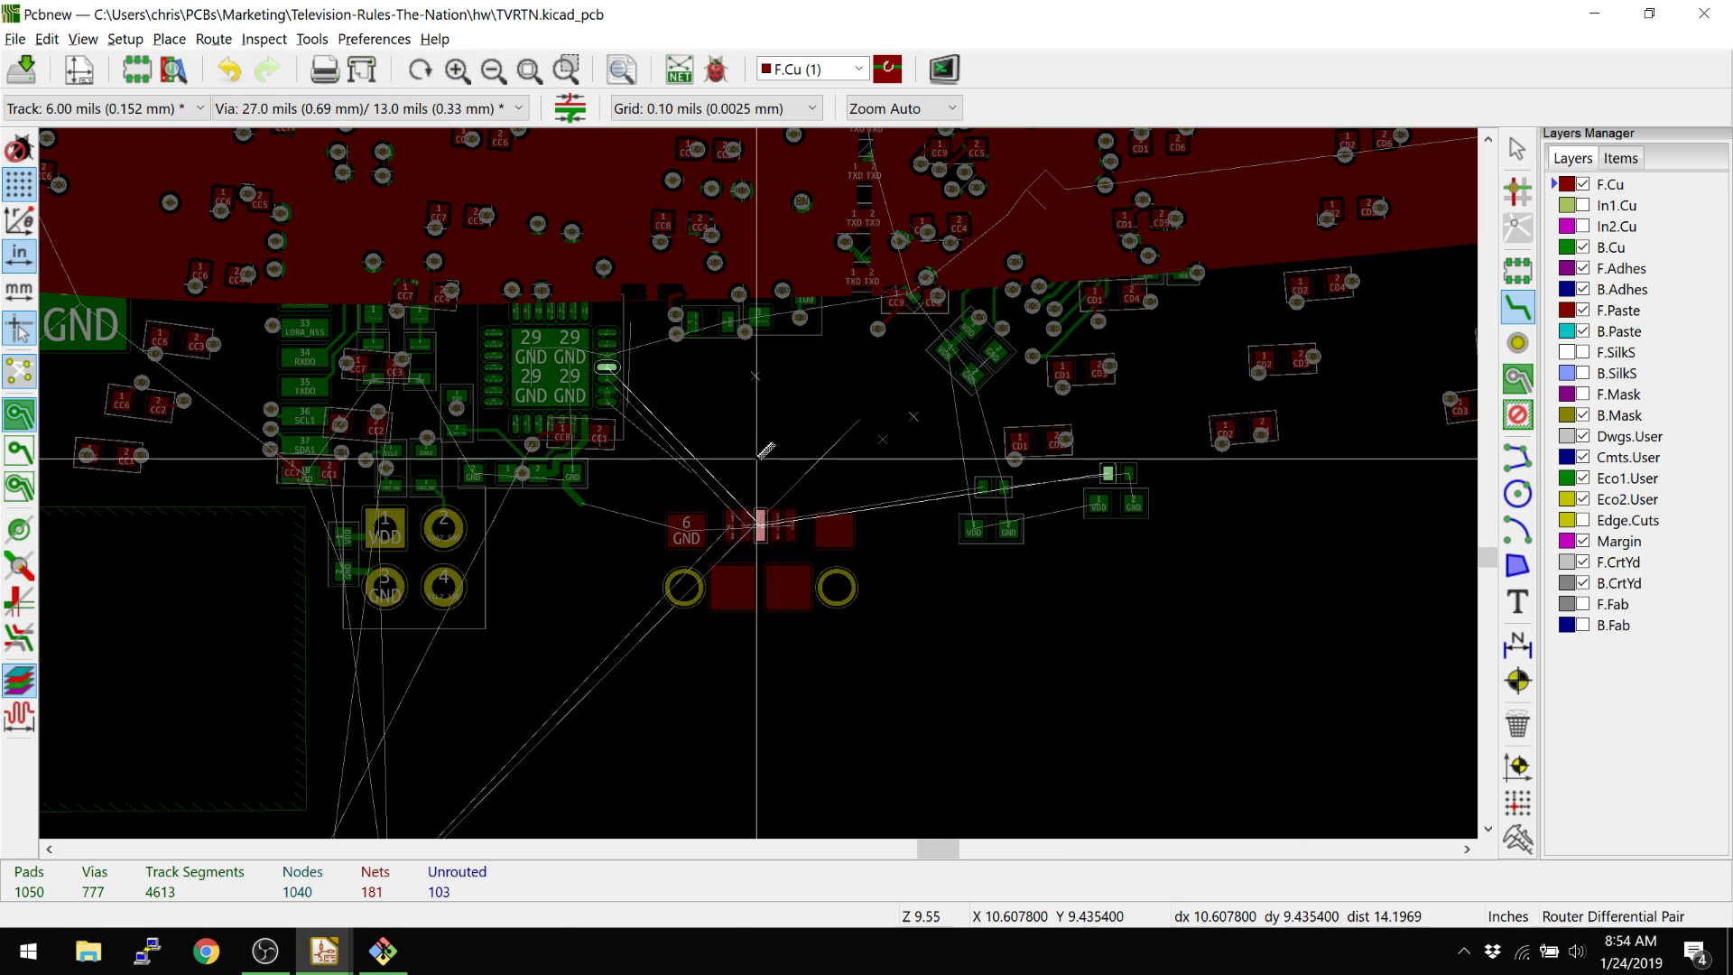
scroll(780, 424, up, 5)
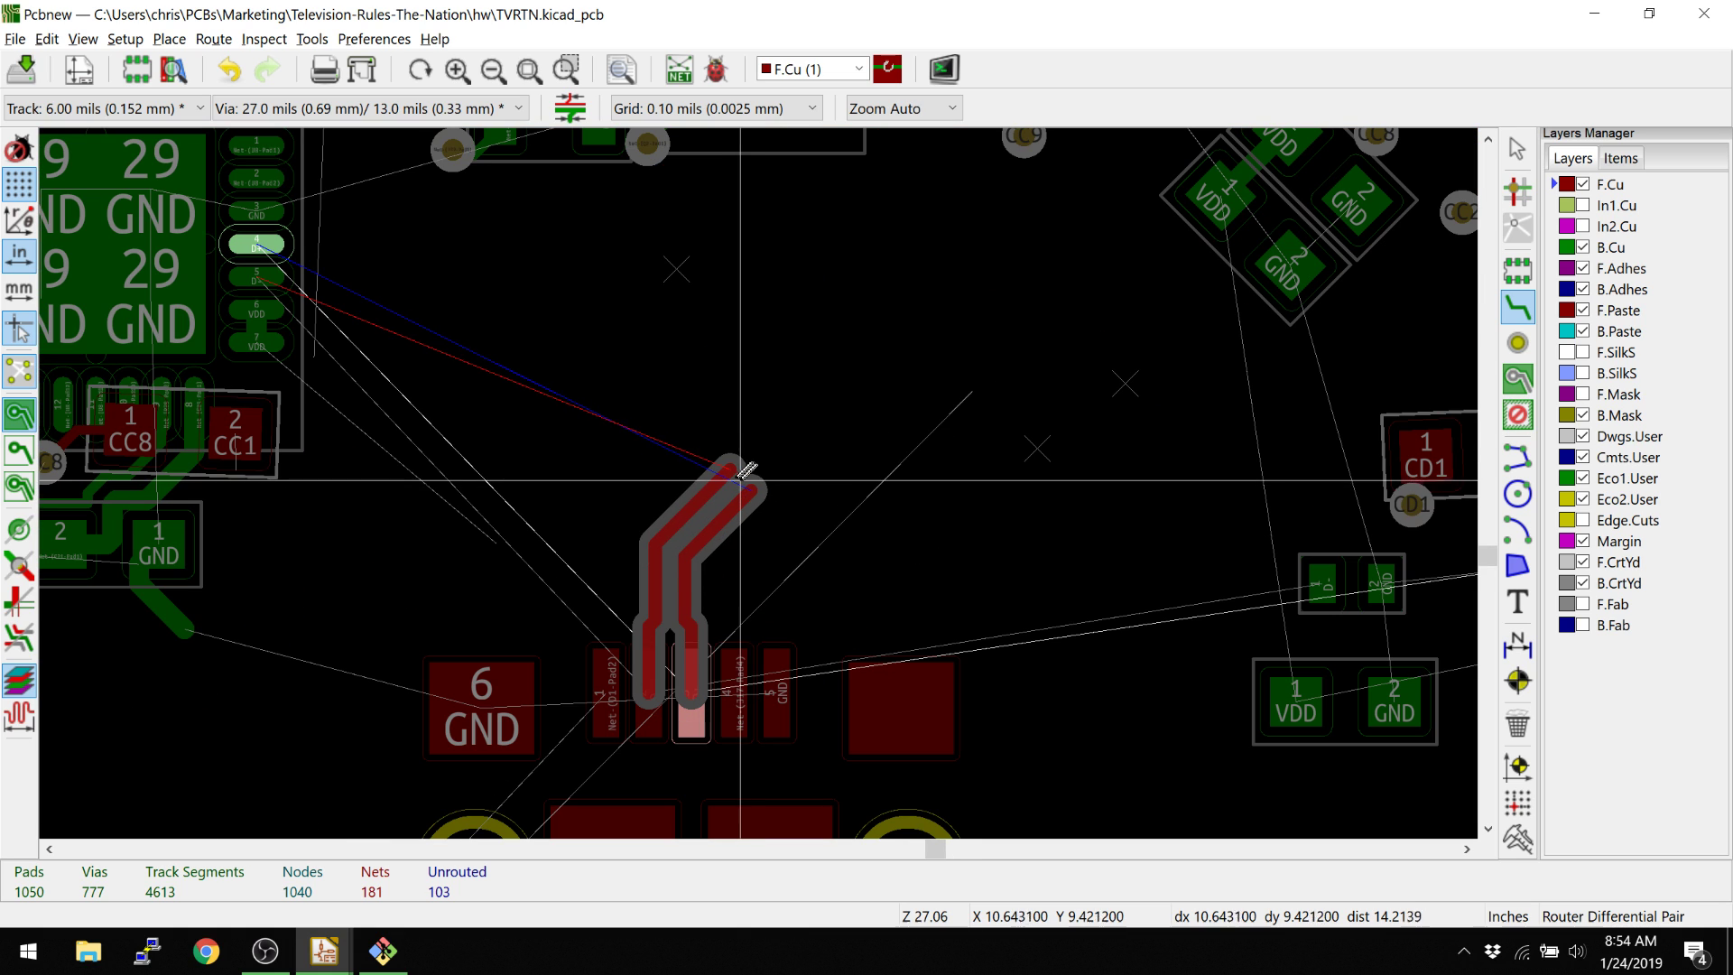
scroll(739, 469, up, 1)
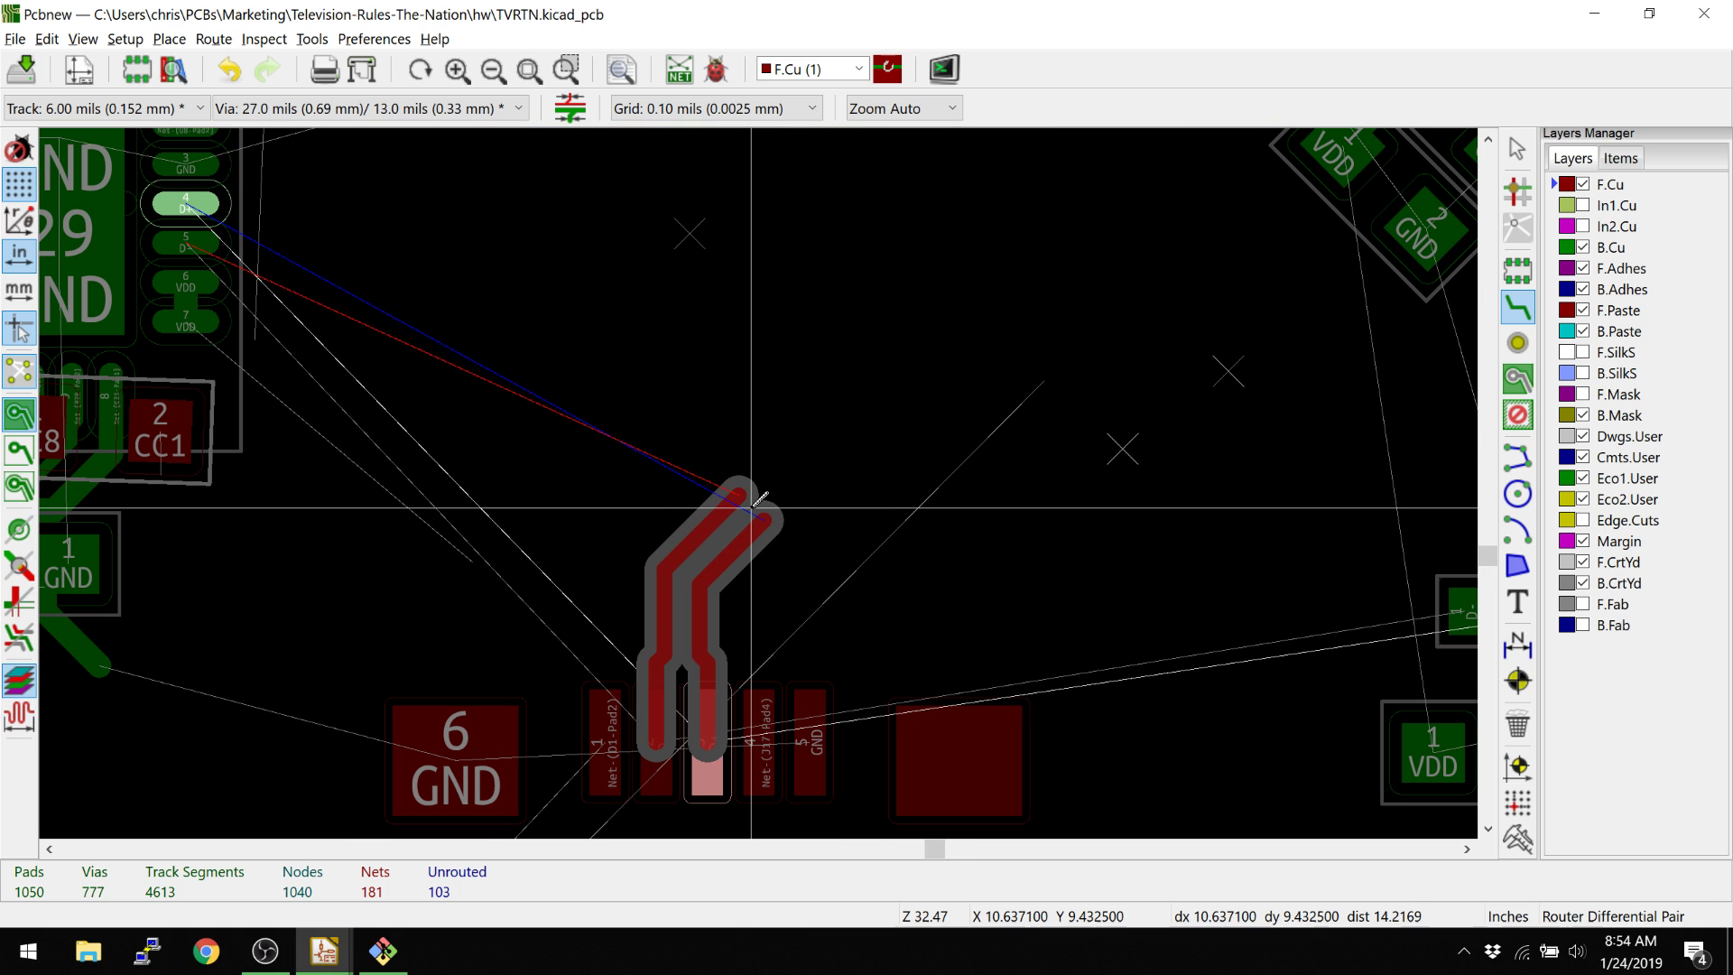
key(Escape)
Route the pair upward from the connector pads on front copper, ending in two vias.
click(708, 727)
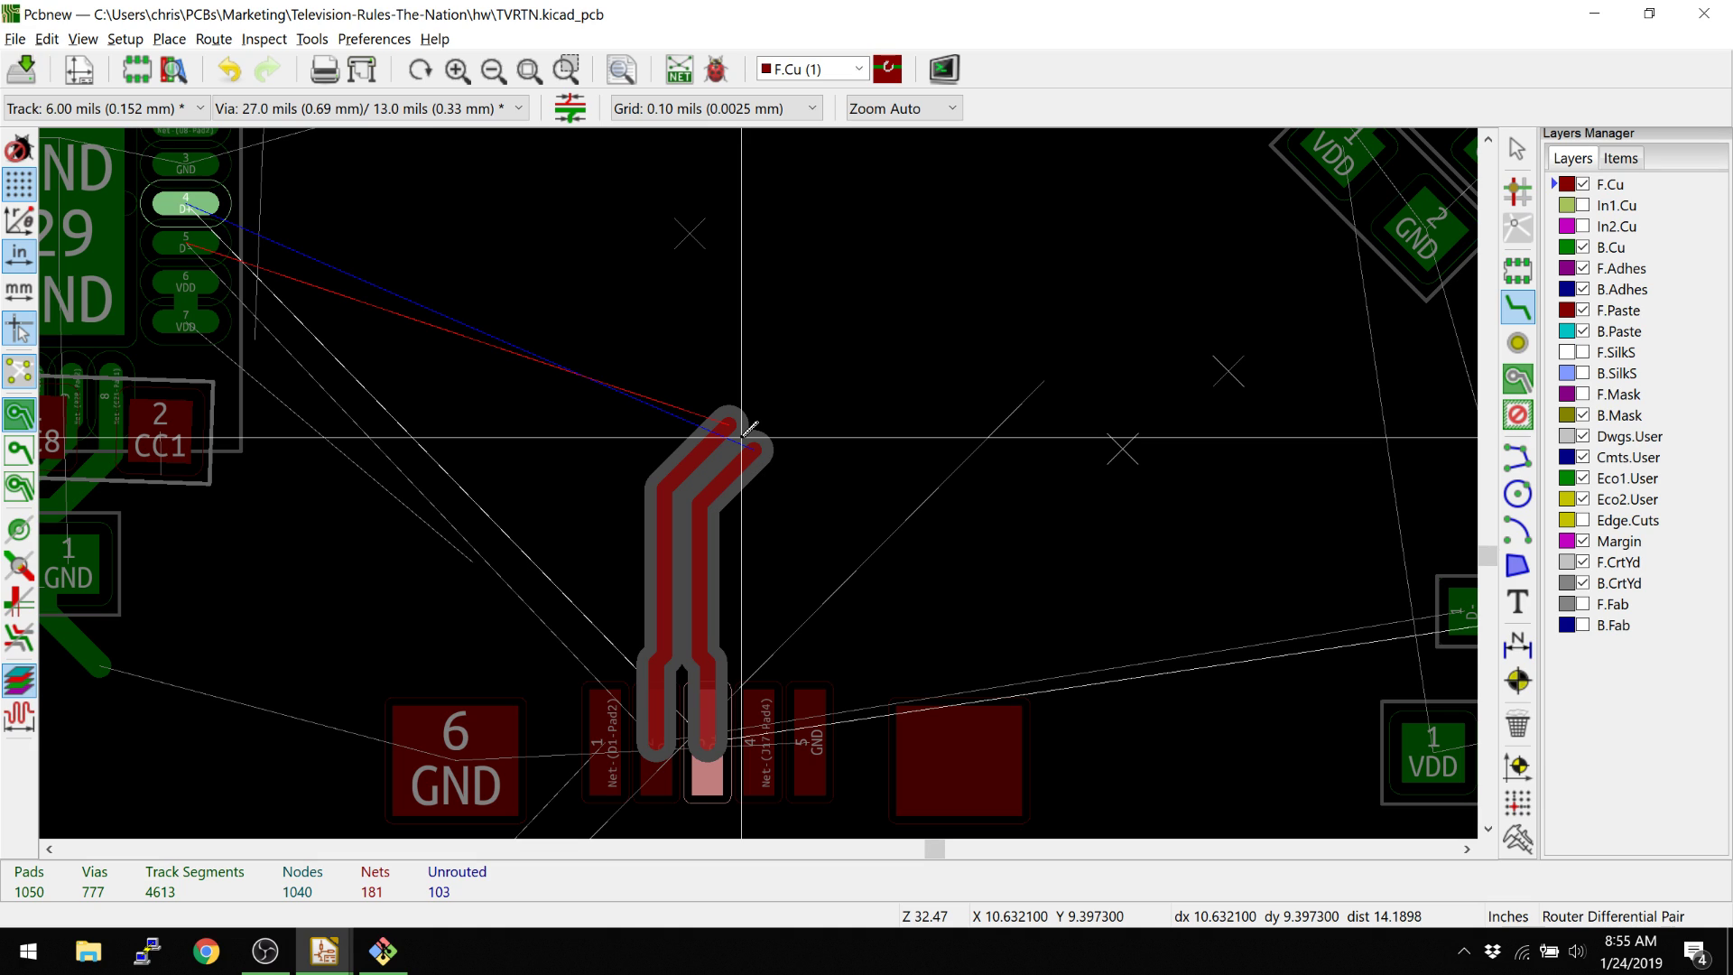
key(v)
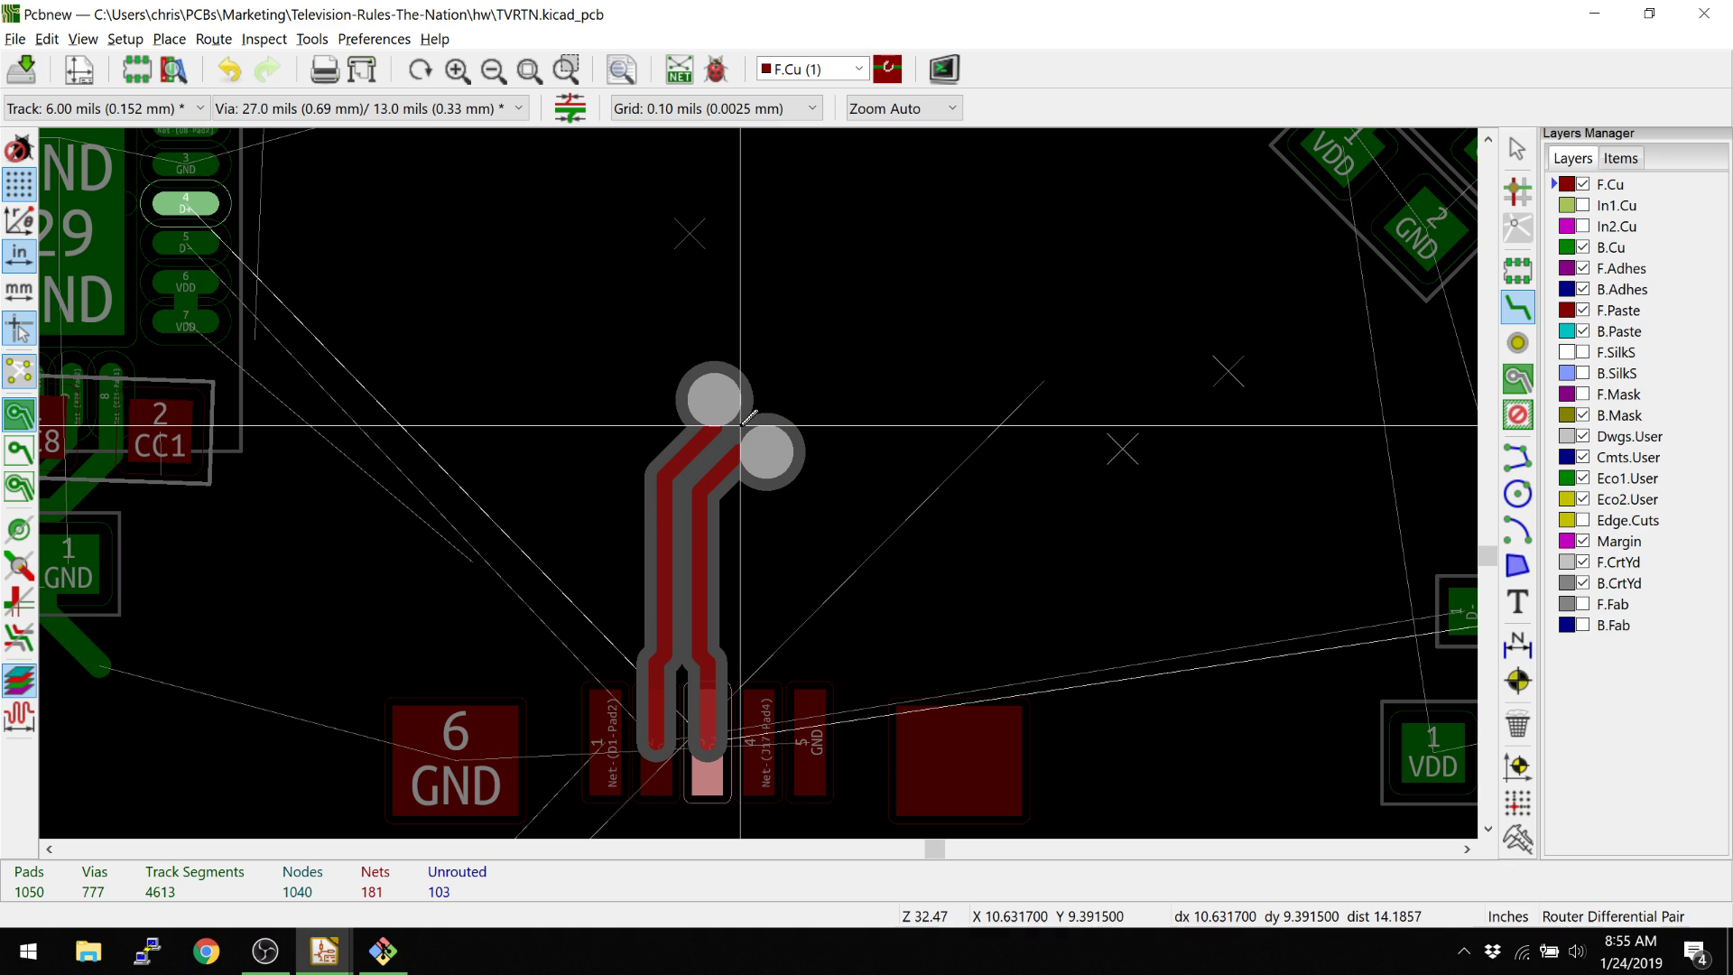
key(Escape)
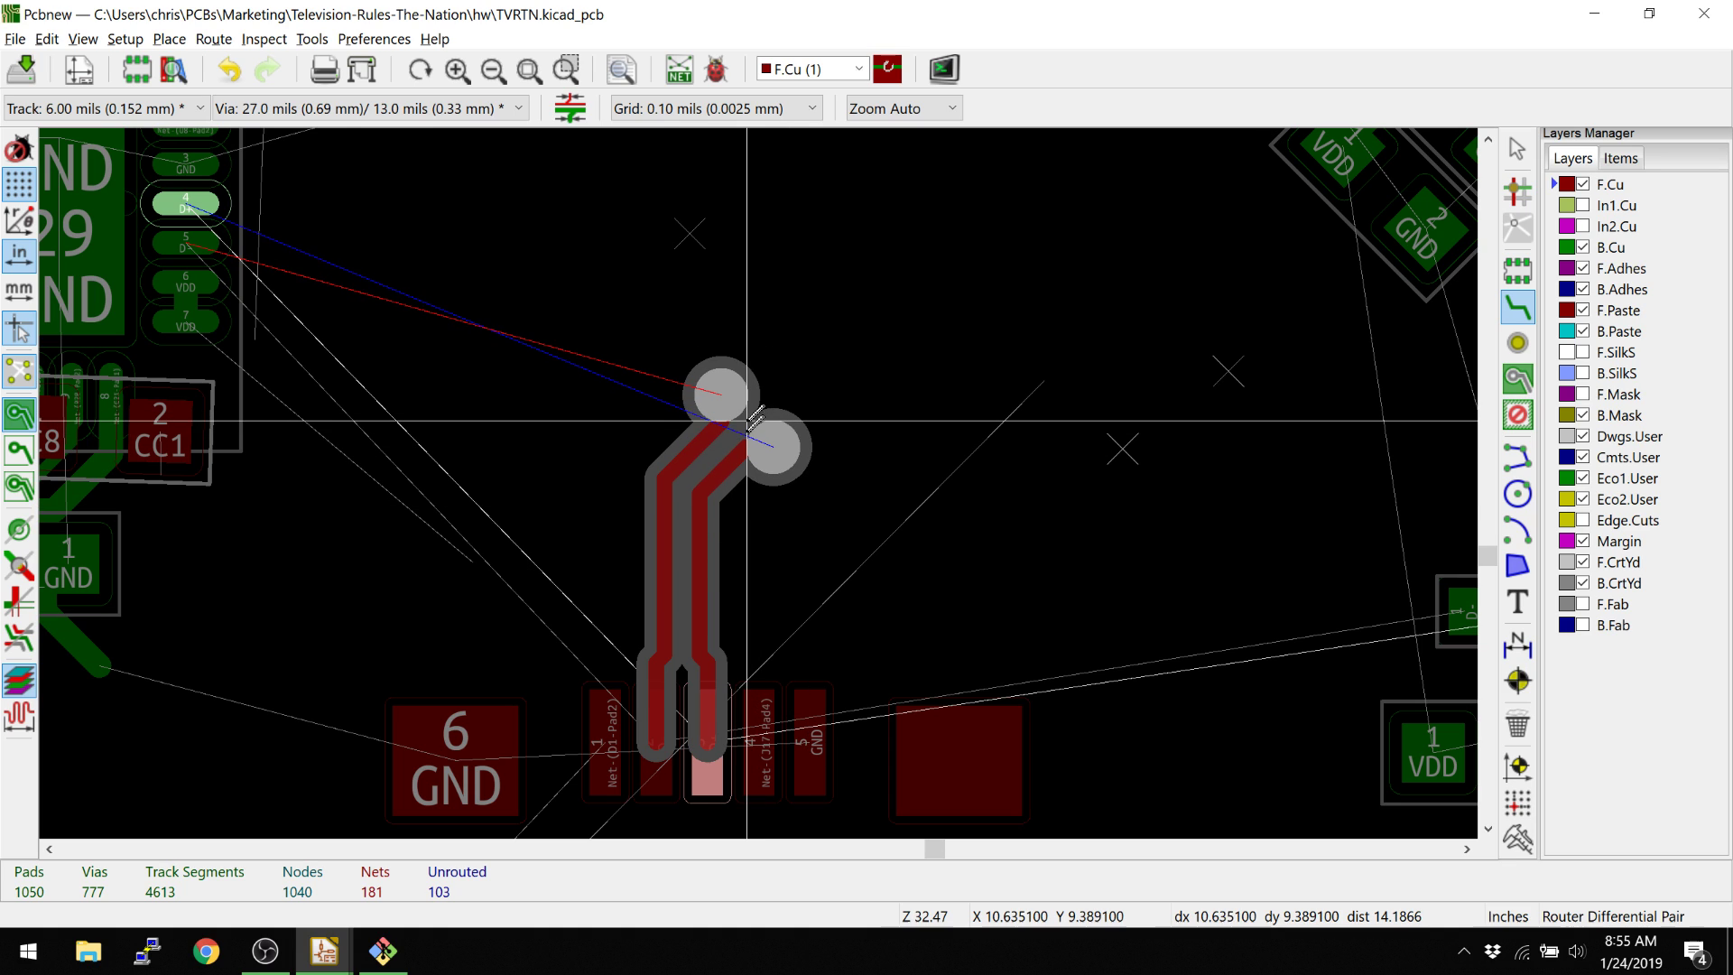
Drop the pair through the two vias and route it on B.Cu to U8 pads 4 and 5.
click(772, 468)
scroll(772, 467, up, 1)
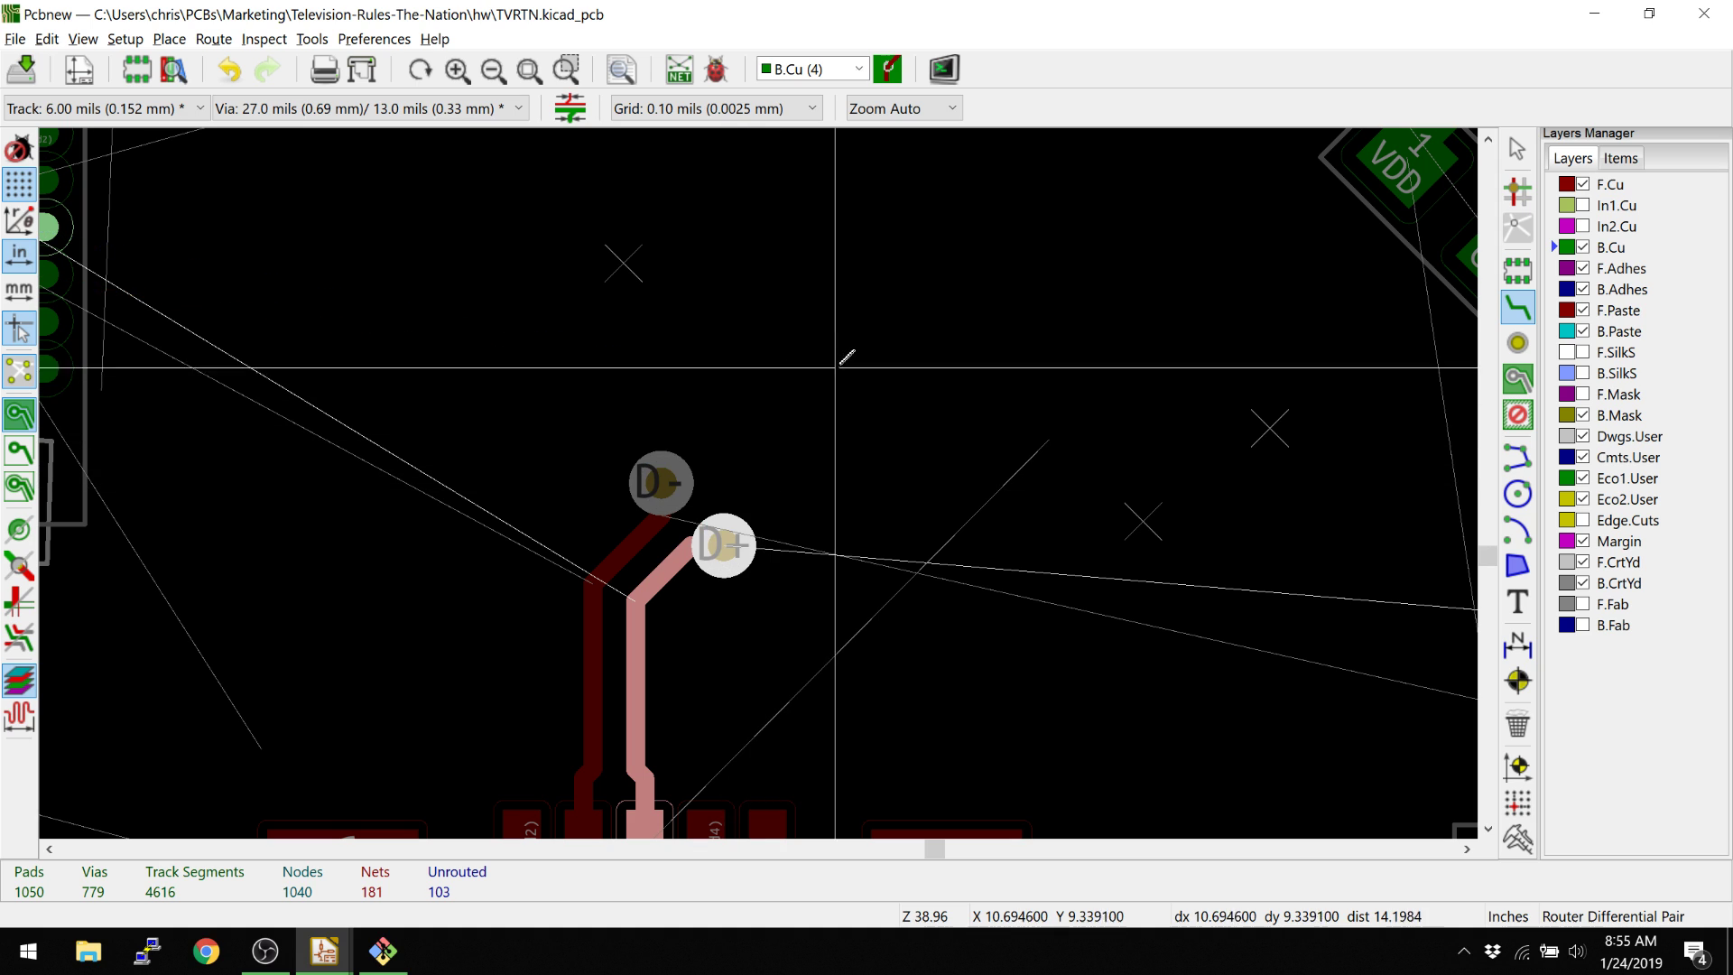
click(724, 545)
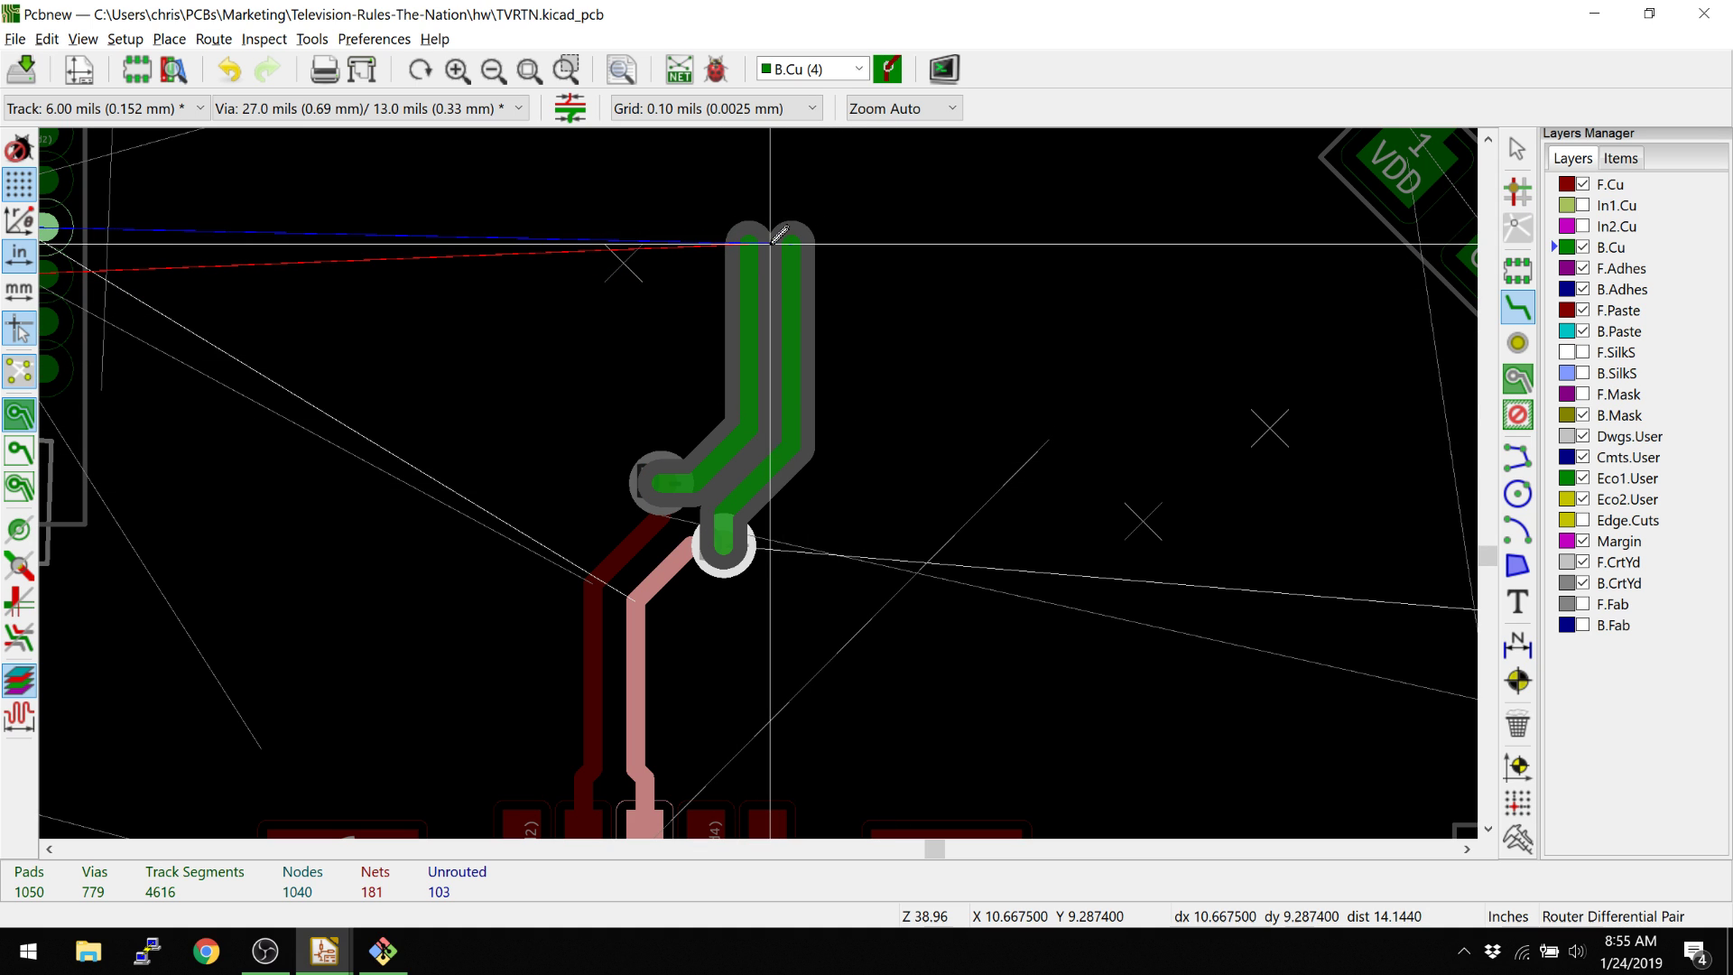
click(796, 226)
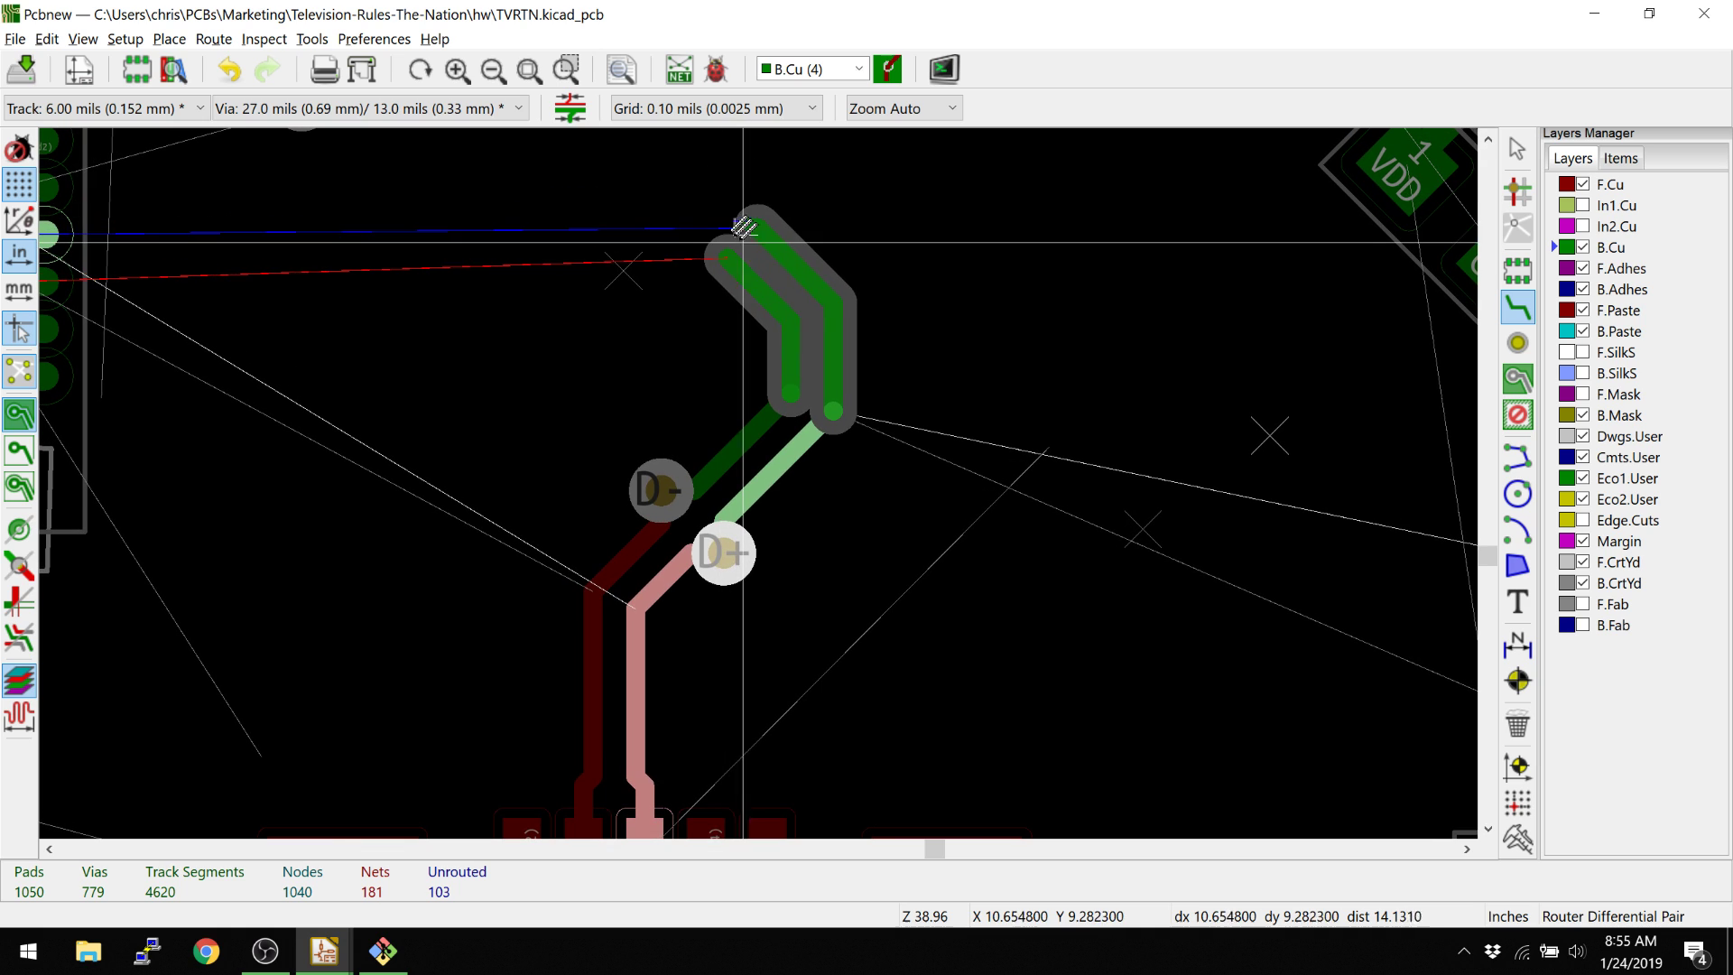
click(503, 176)
scroll(411, 331, down, 2)
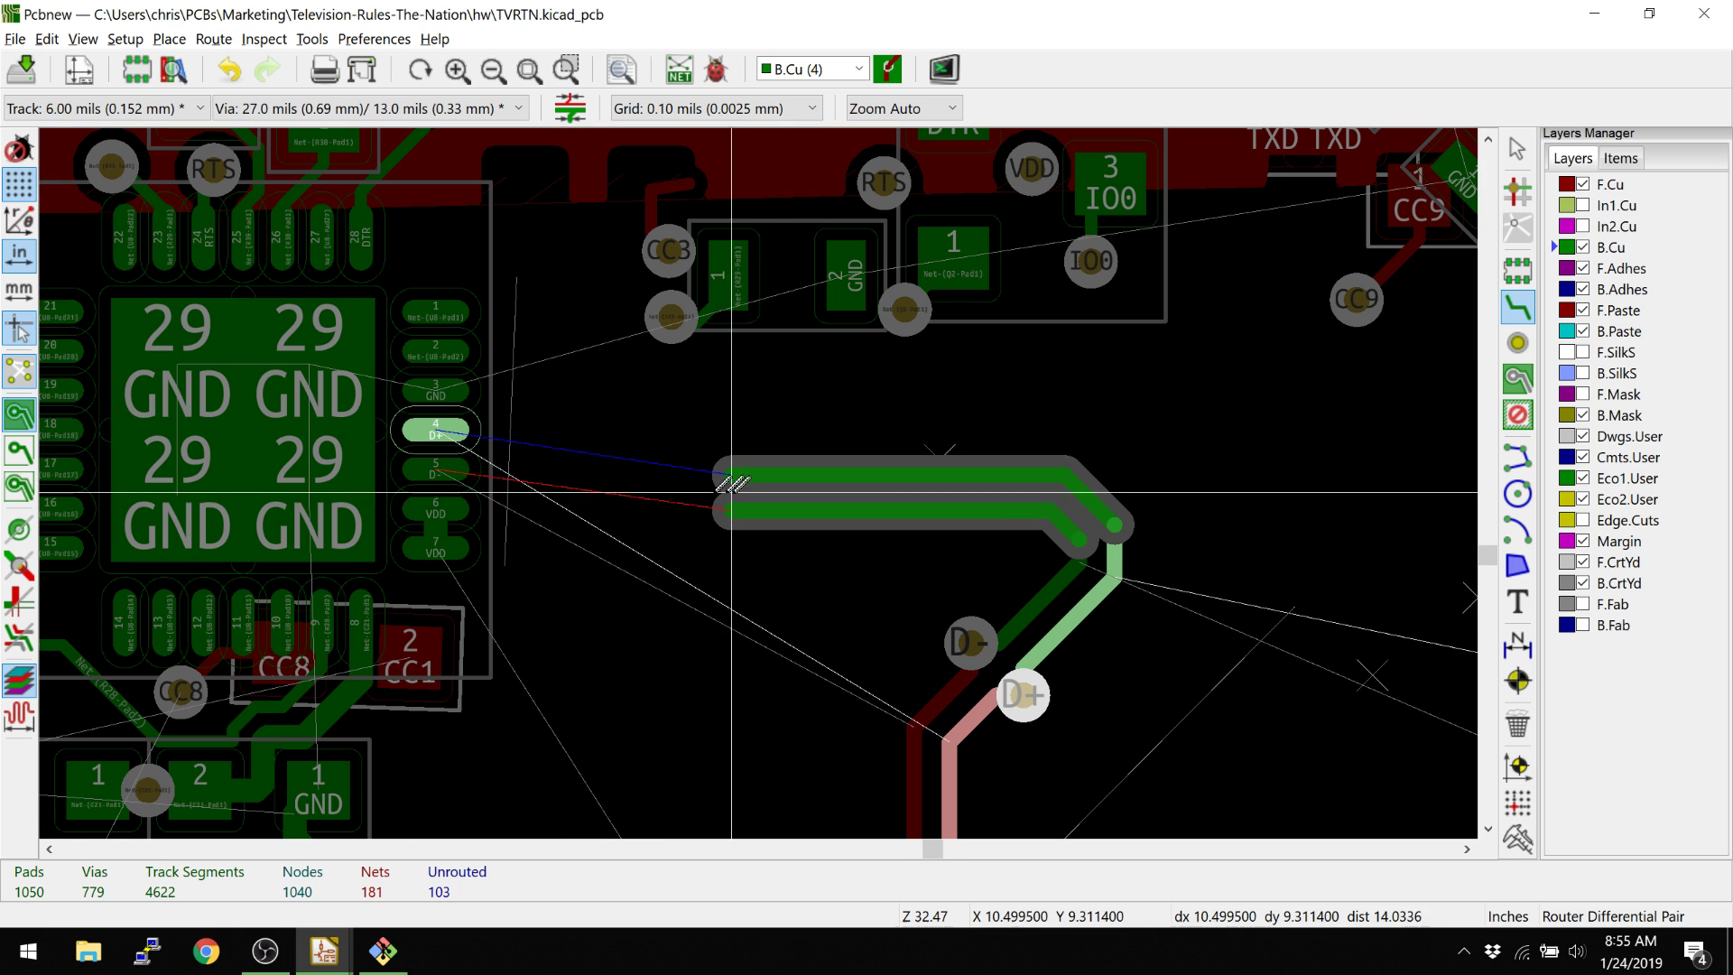
scroll(736, 484, up, 3)
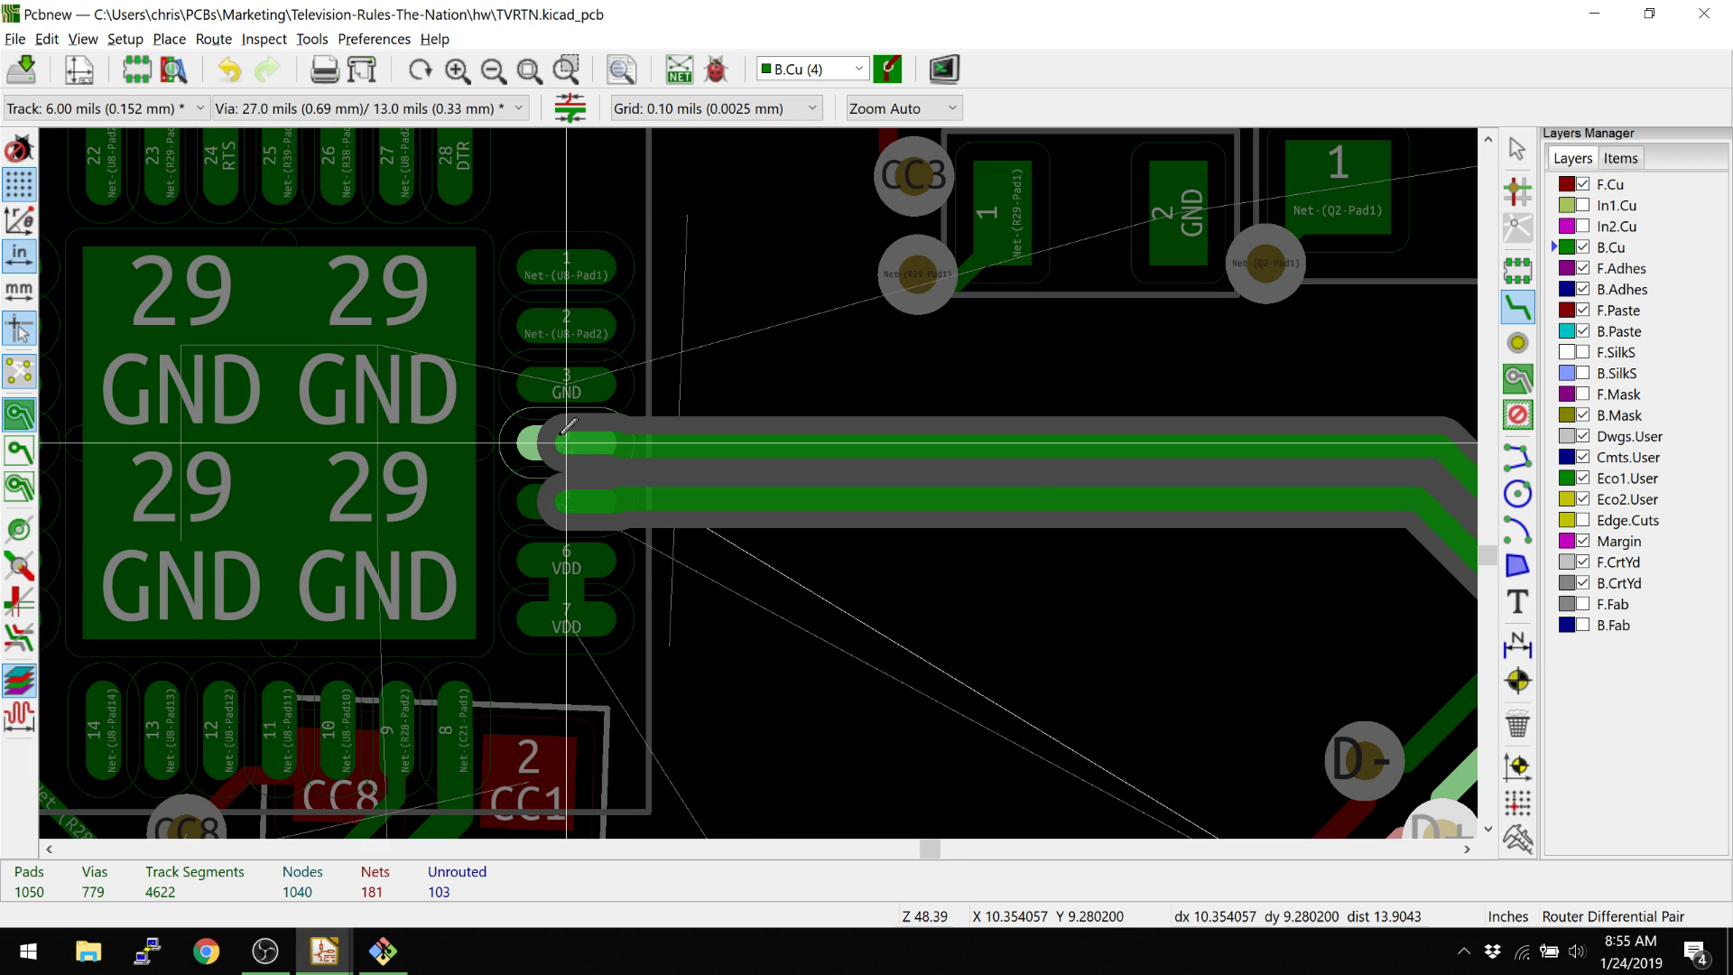
scroll(569, 425, up, 3)
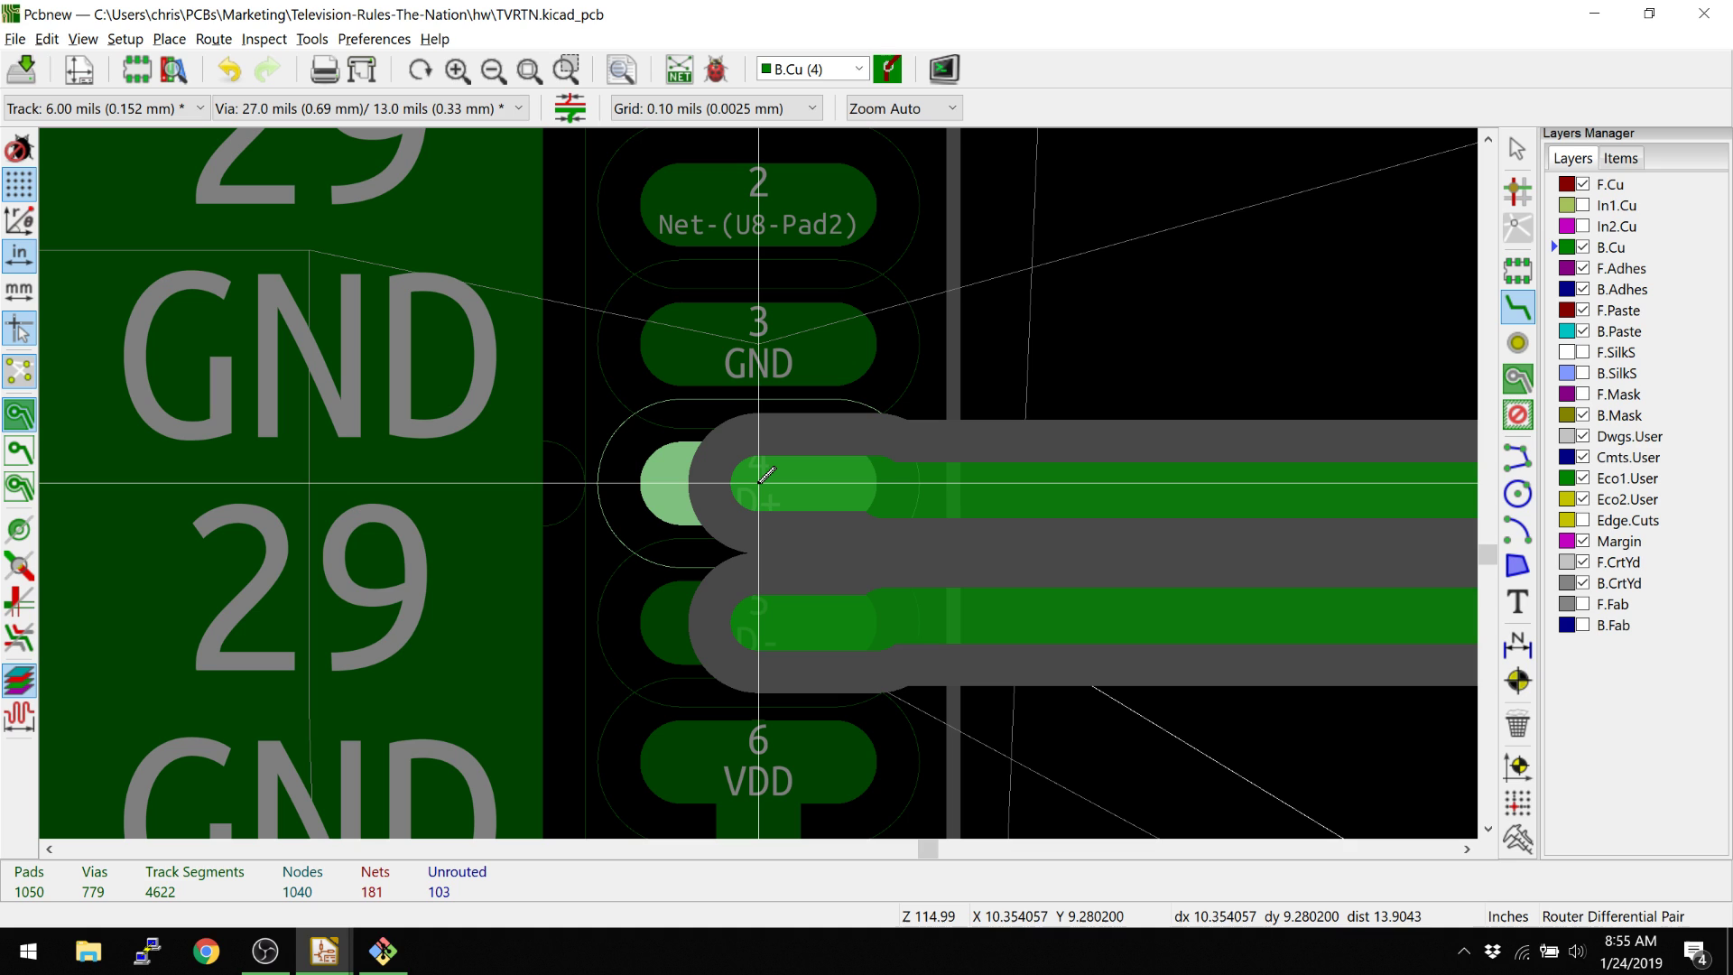
click(752, 476)
scroll(754, 483, down, 6)
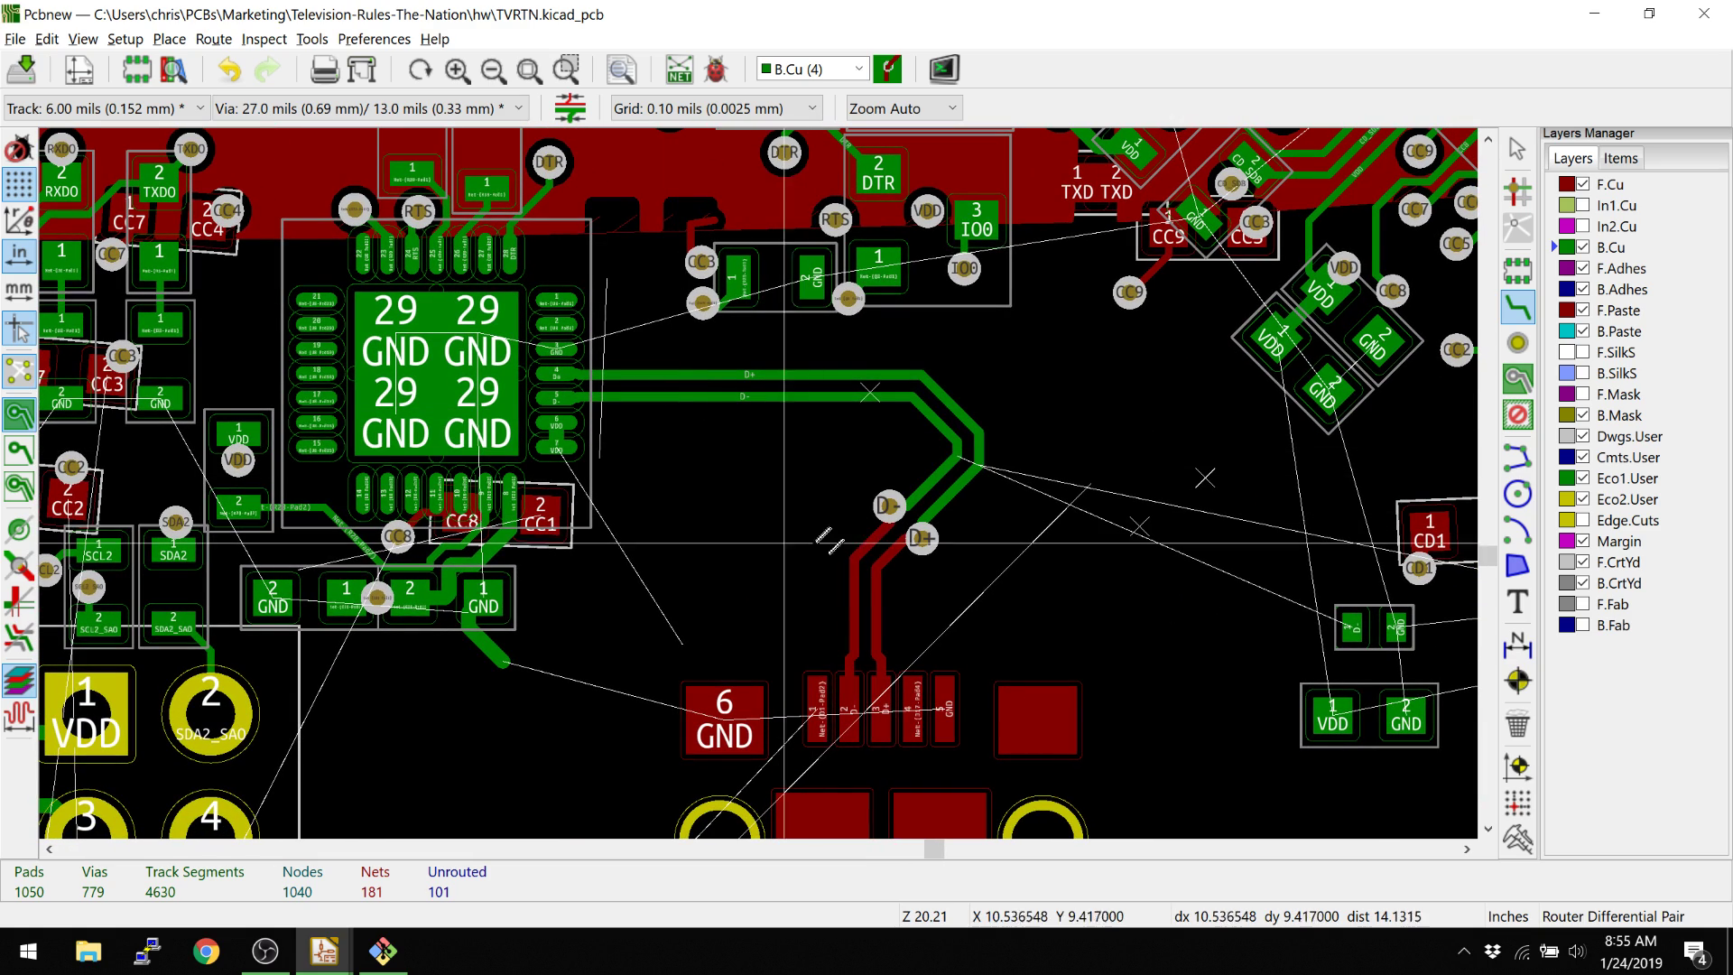
scroll(759, 479, up, 1)
scroll(762, 474, down, 2)
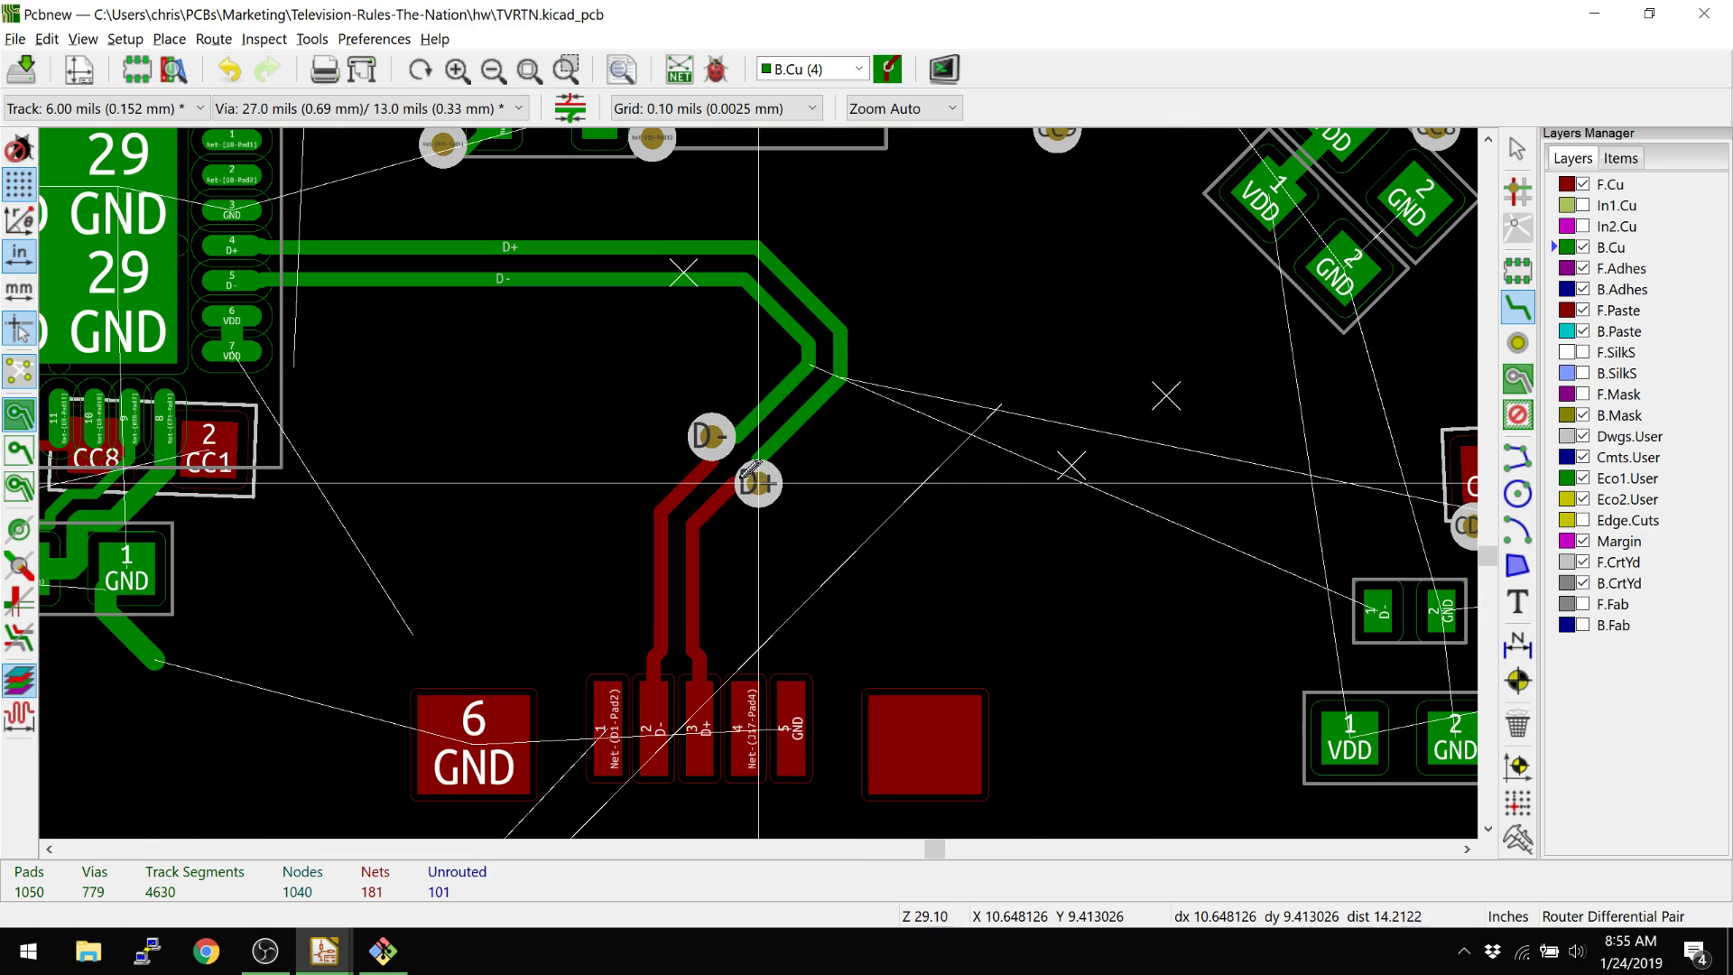
scroll(763, 474, up, 7)
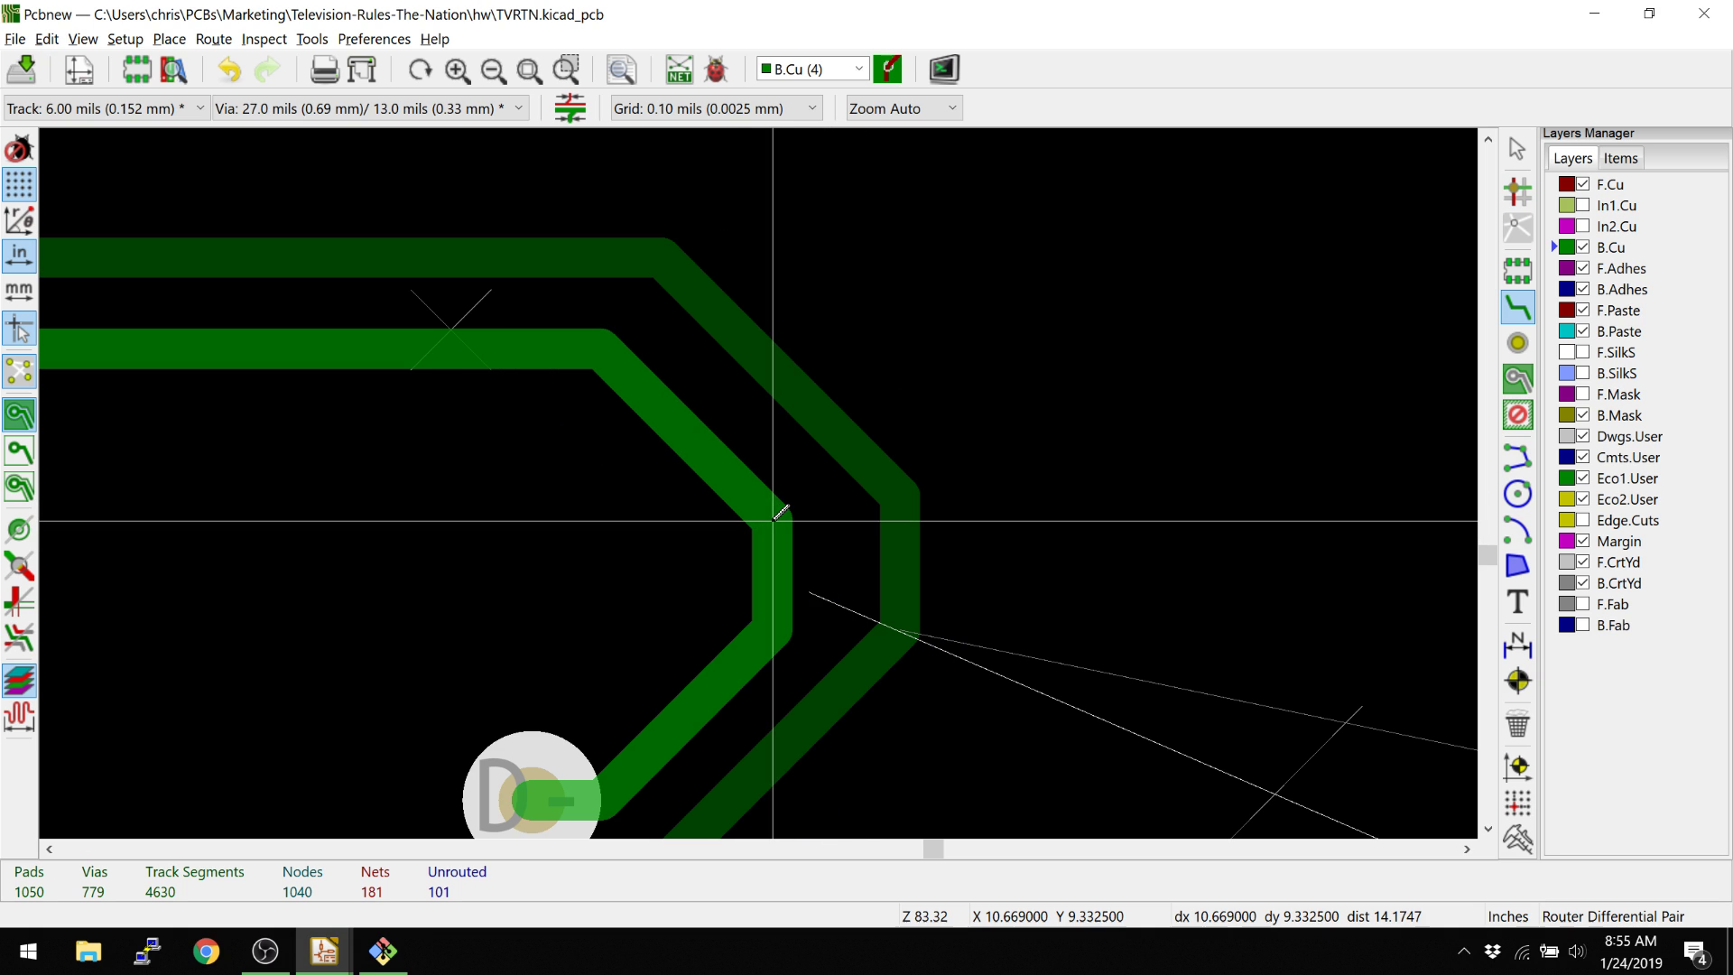
scroll(817, 522, down, 4)
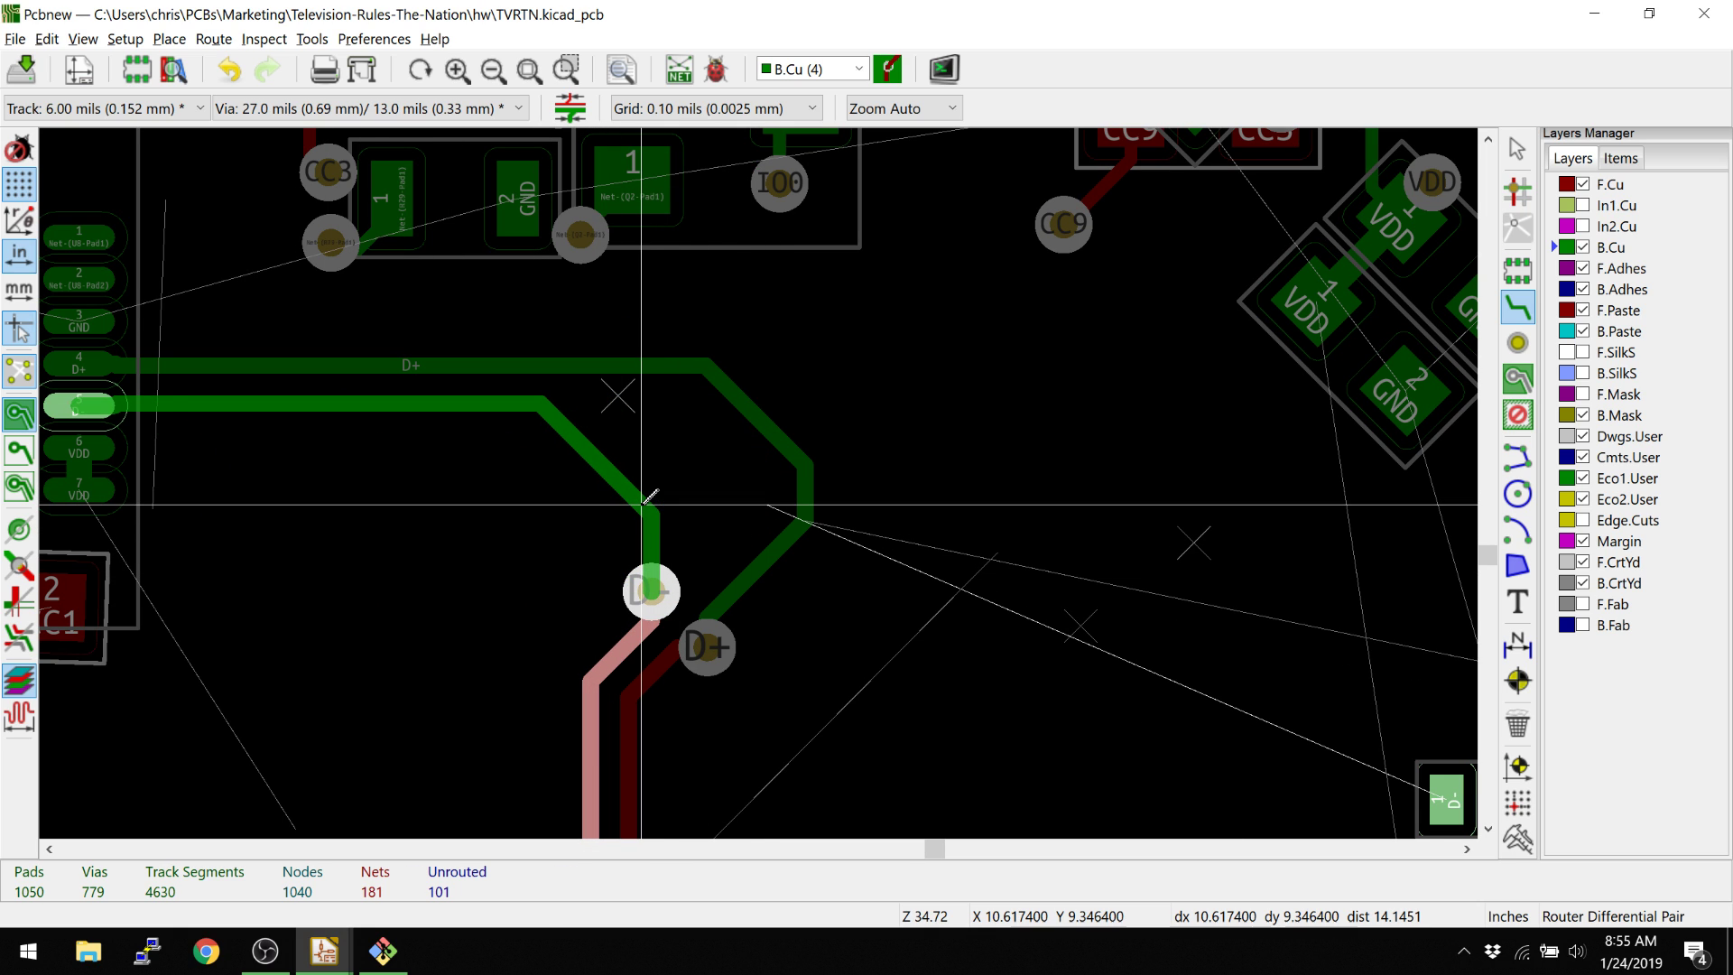
scroll(666, 485, down, 2)
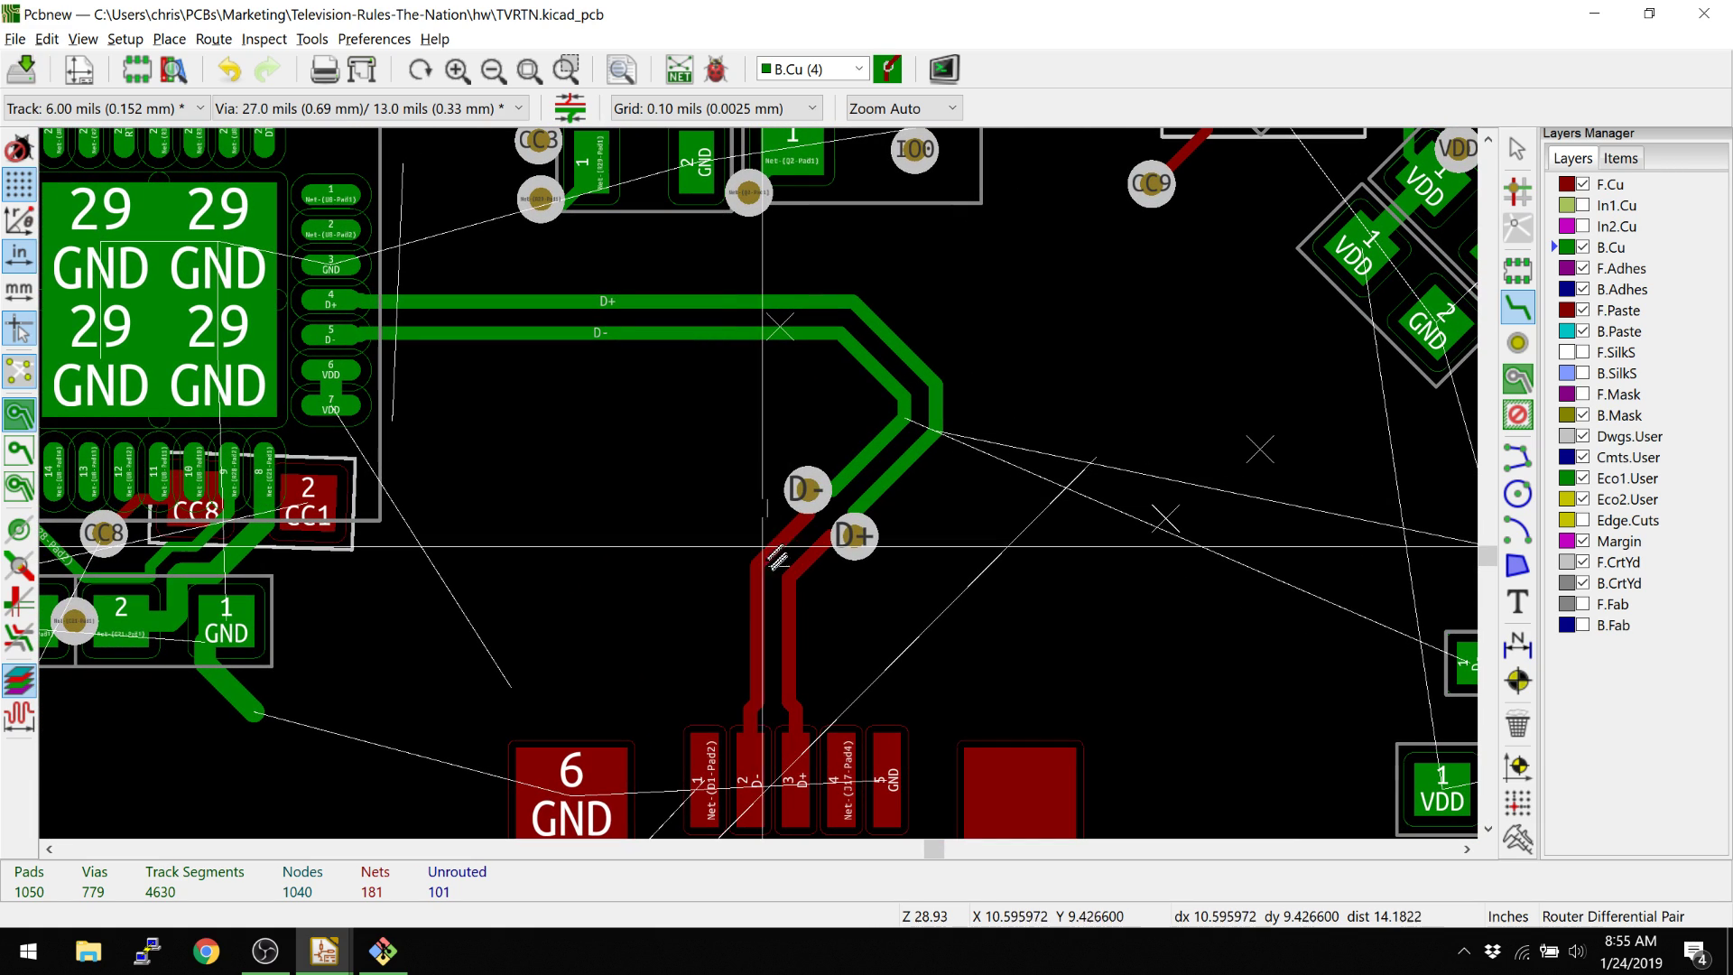
Exit the differential-pair router and close the menu without choosing an option.
key(Escape)
click(123, 39)
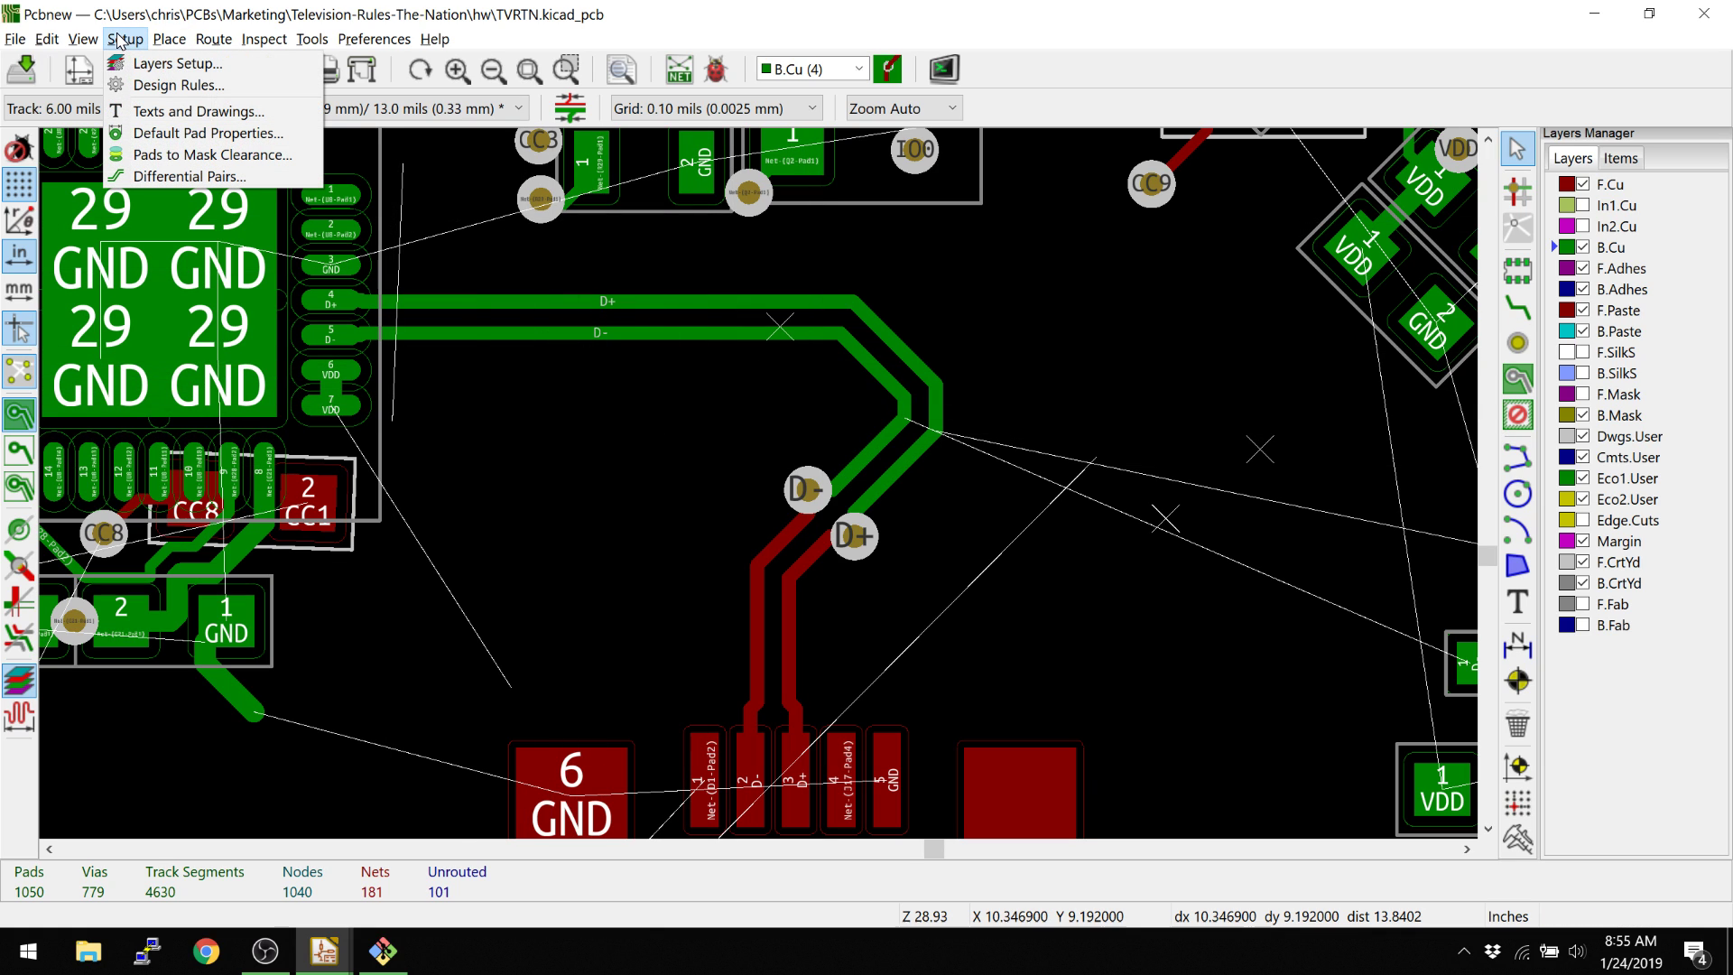
mouse_move(172, 42)
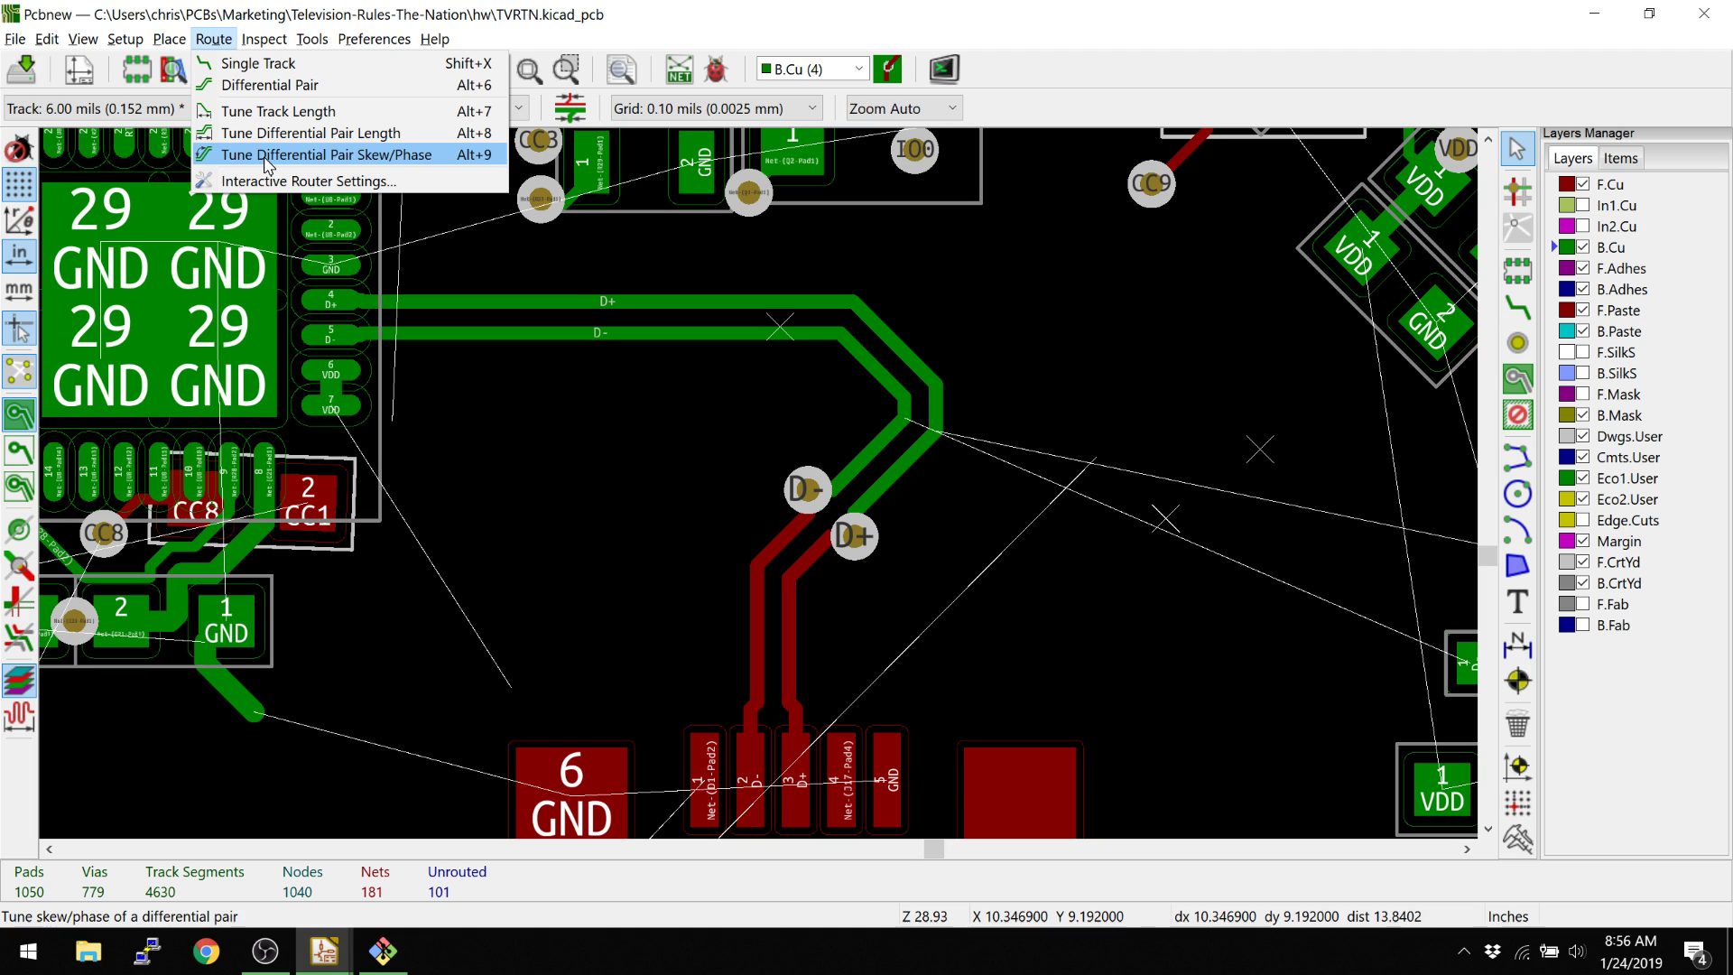
click(266, 158)
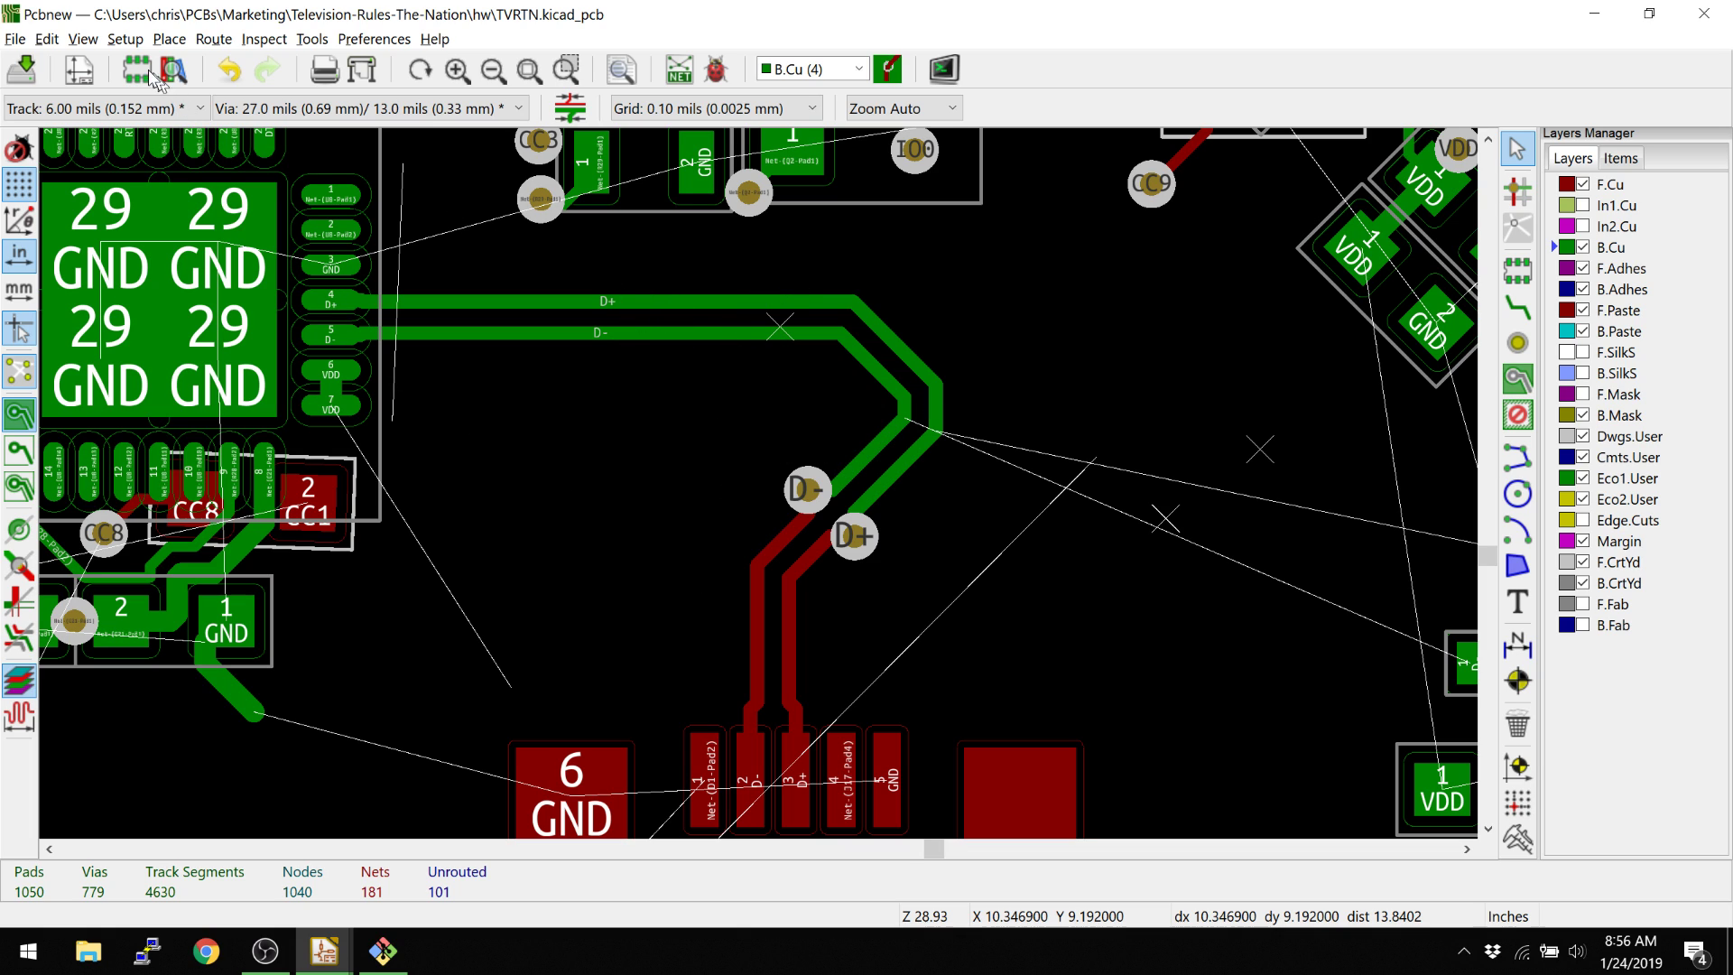
Open Setup's Differential Pair Dimensions, showing width 0.007874015748 in and gap 0.009842519685 in.
click(126, 39)
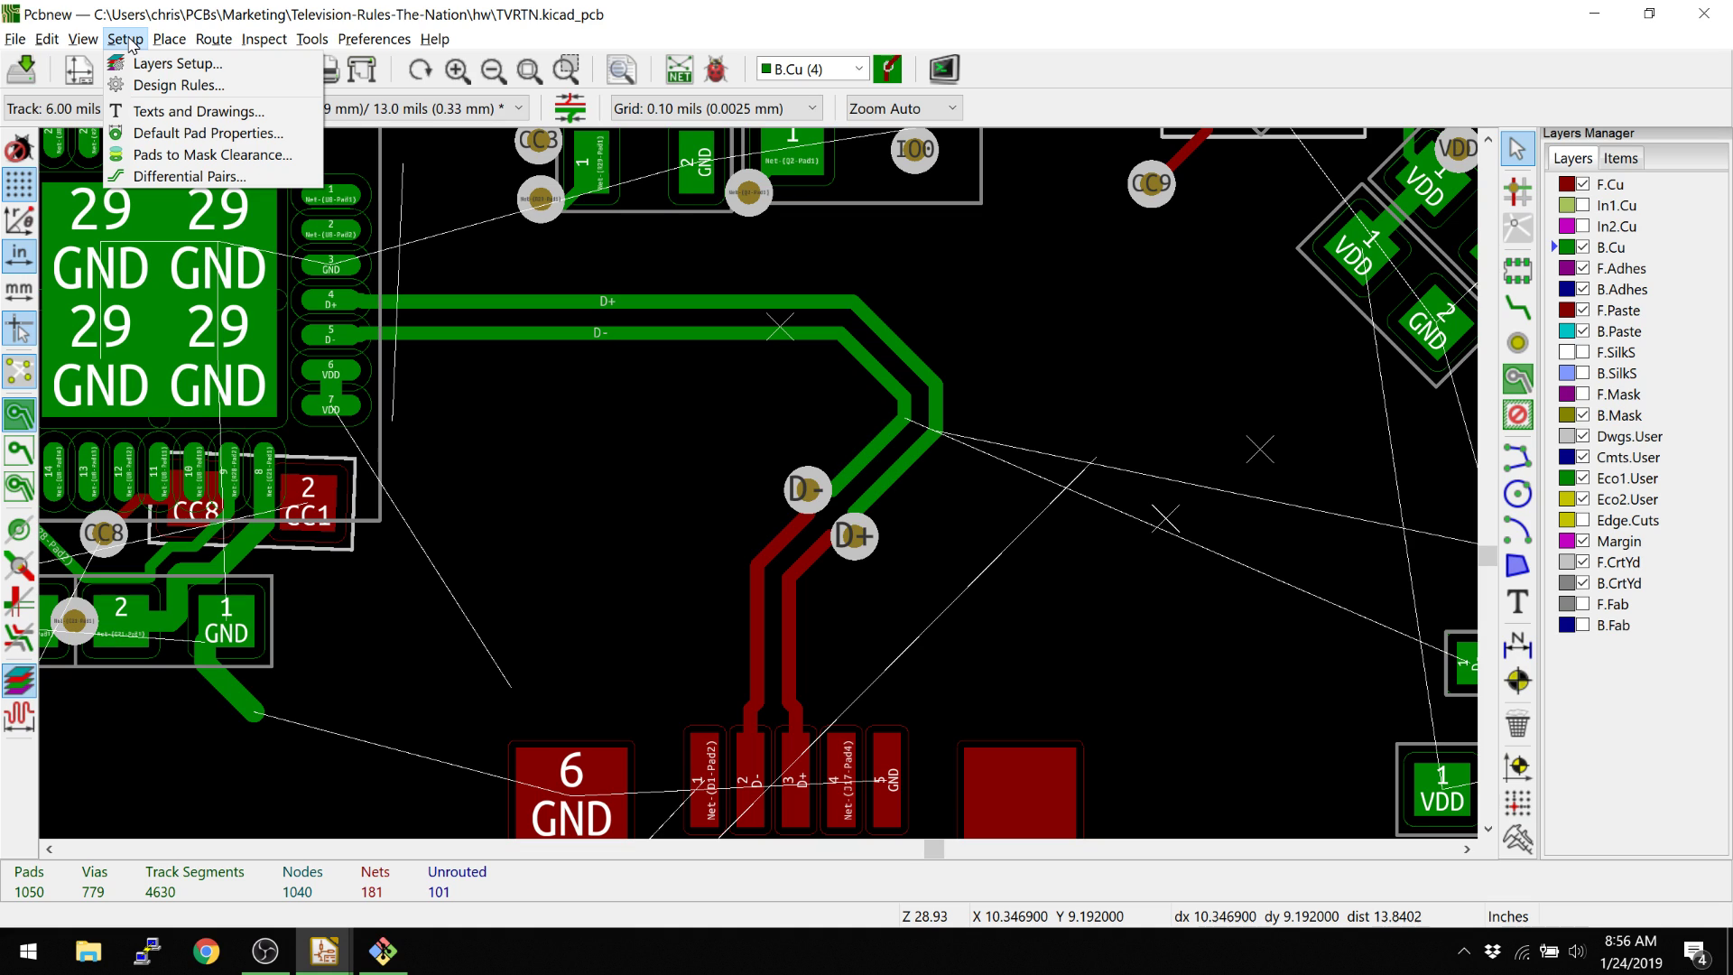
click(148, 176)
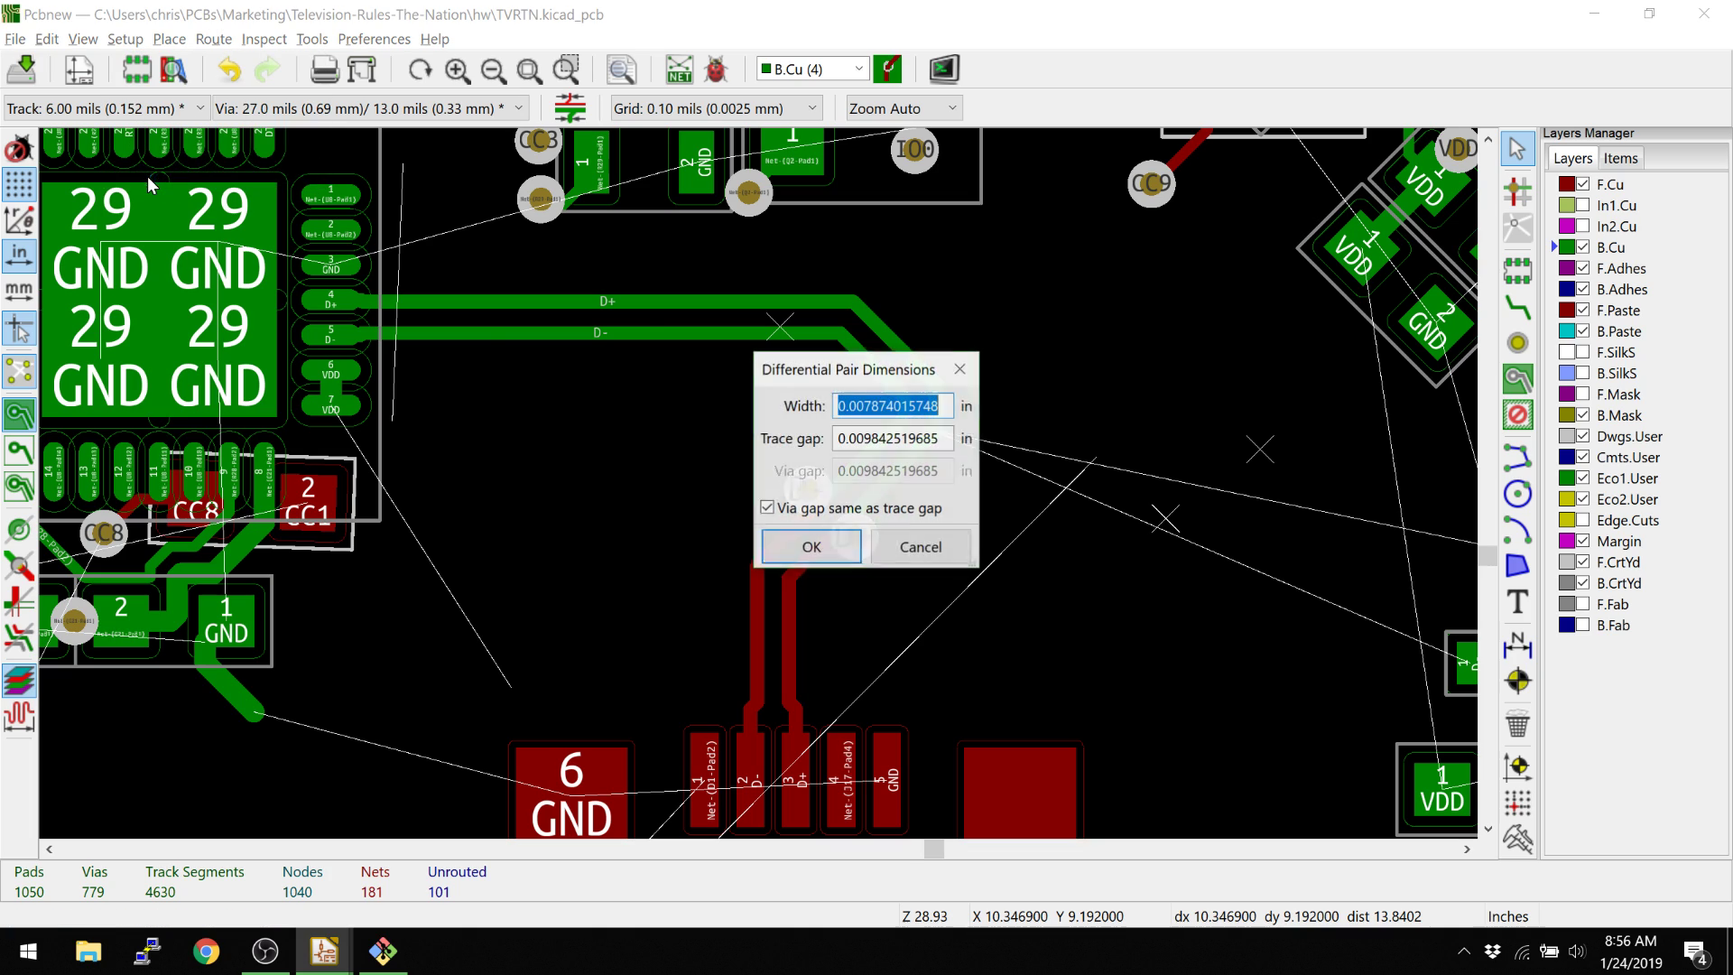